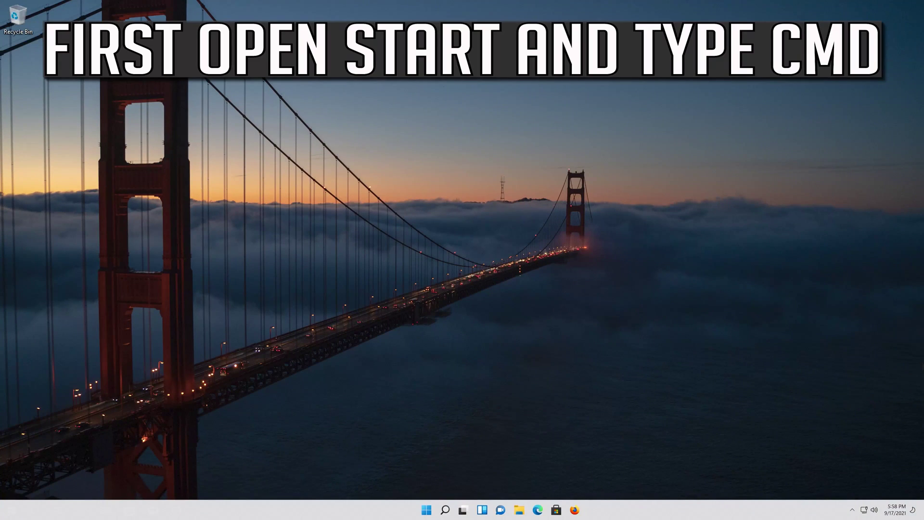
Step: Search the Start menu for 'cmd' and launch Command Prompt
key("super")
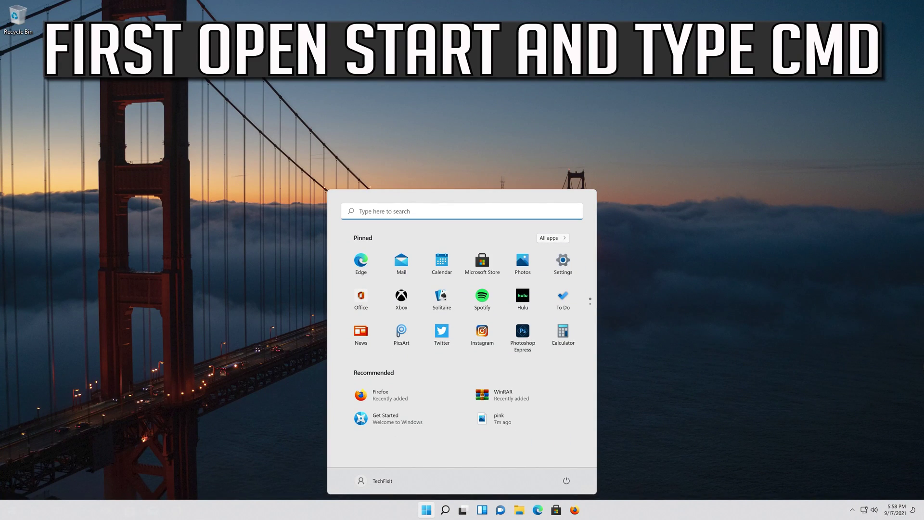
type("cmd")
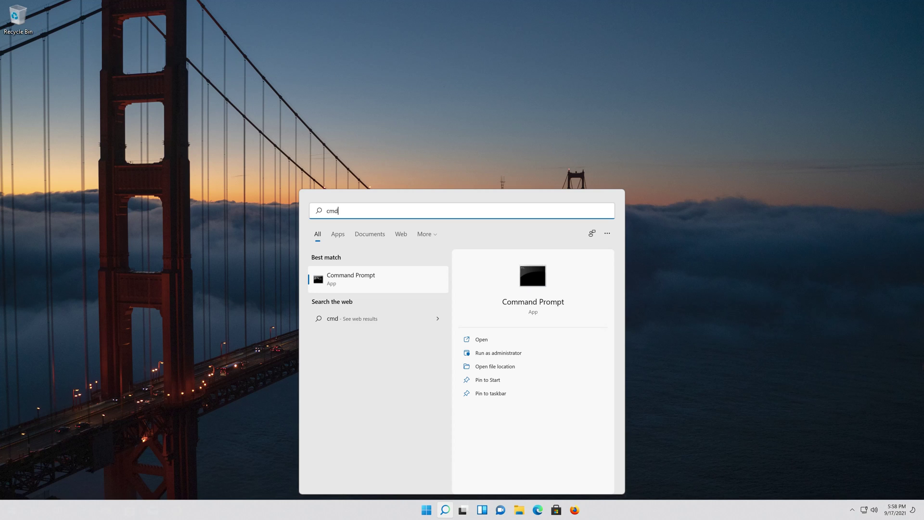
key("Return")
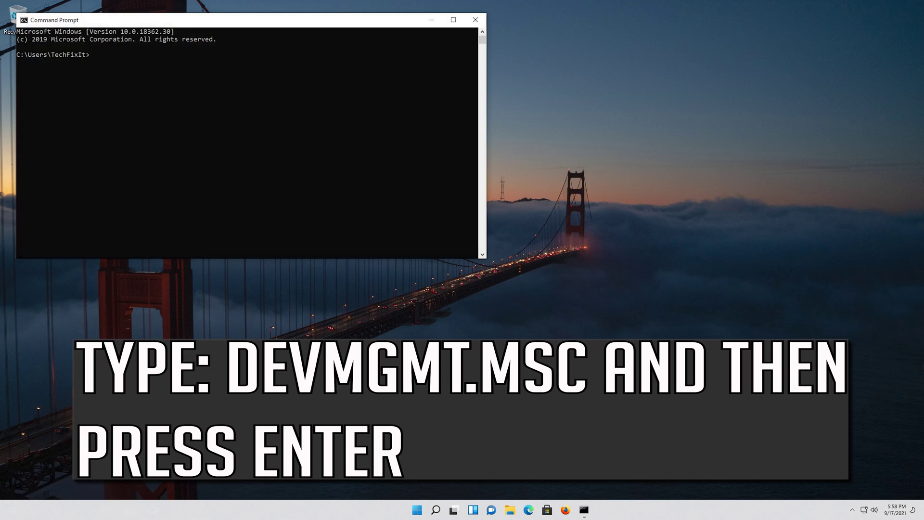
Step: Run devmgmt.msc from the prompt to bring up Device Manager
type("devmgmt.msc")
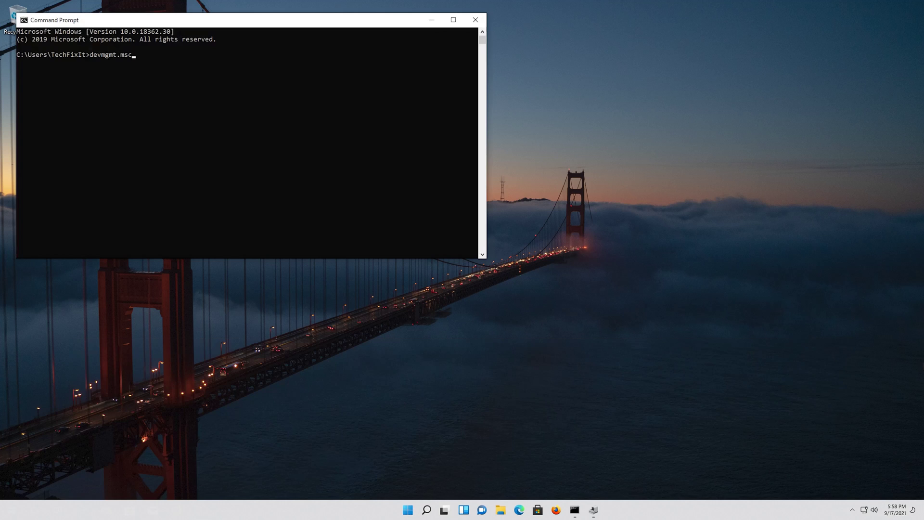
key("Return")
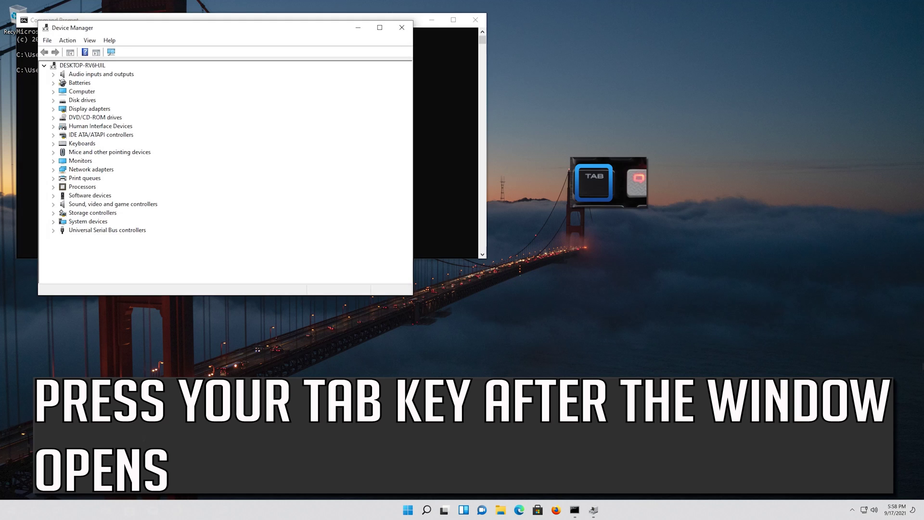
Step: Expand Mice and other pointing devices and open Microsoft PS/2 Mouse properties
key("Tab")
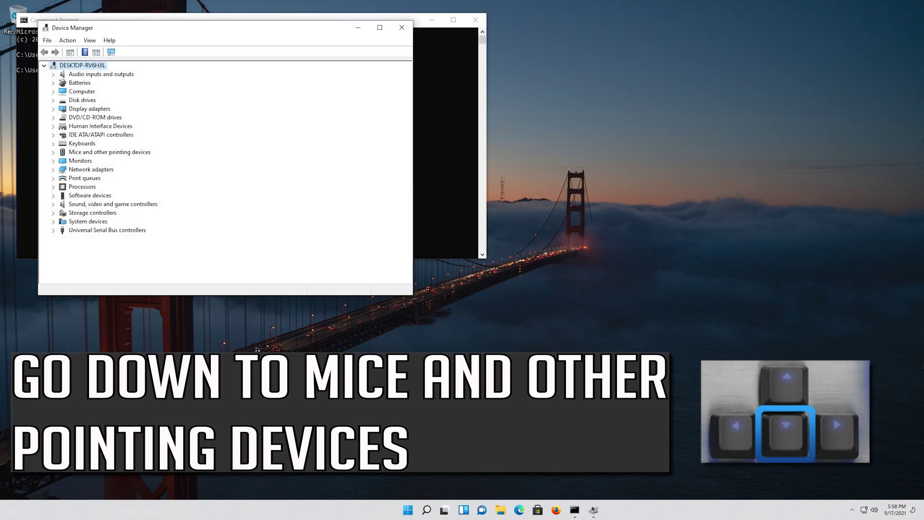
key("Down")
key("Down")
key("Down")
key("Down")
key("Down")
key("Down")
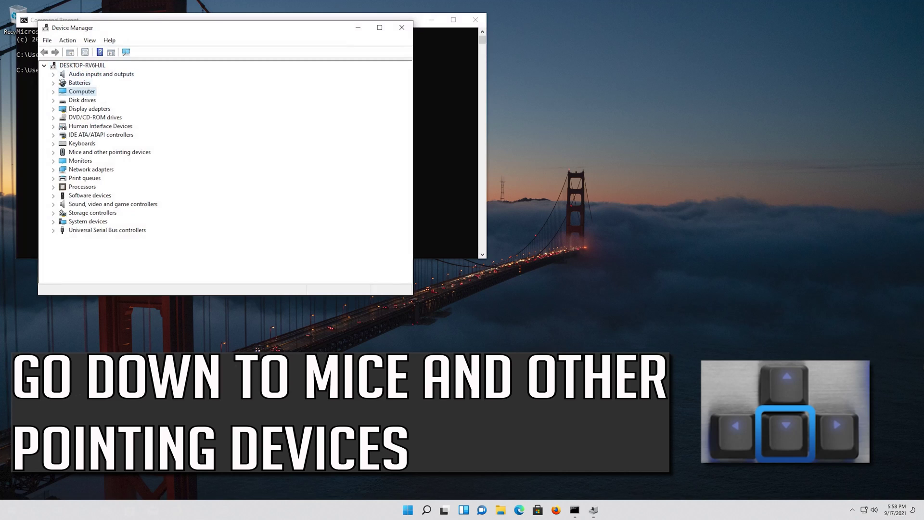
key("Down")
key("Down")
key("Down")
key("Down")
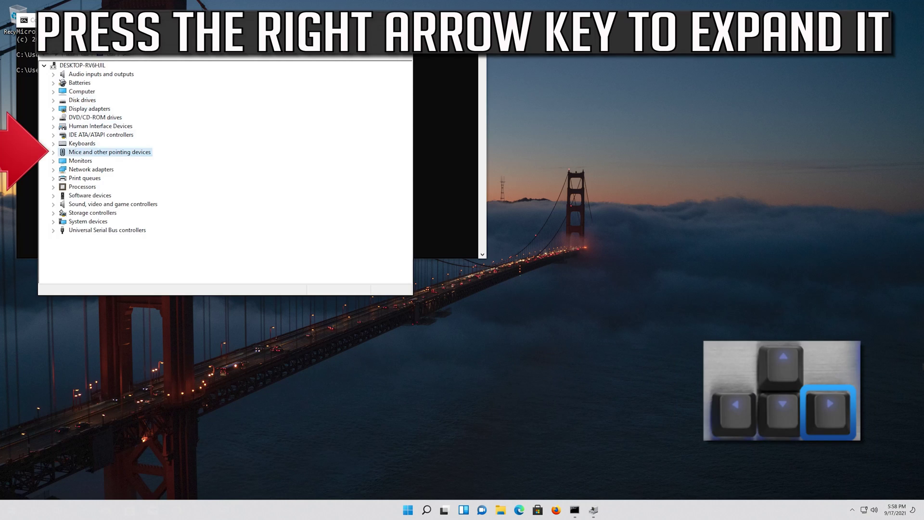
key("Right")
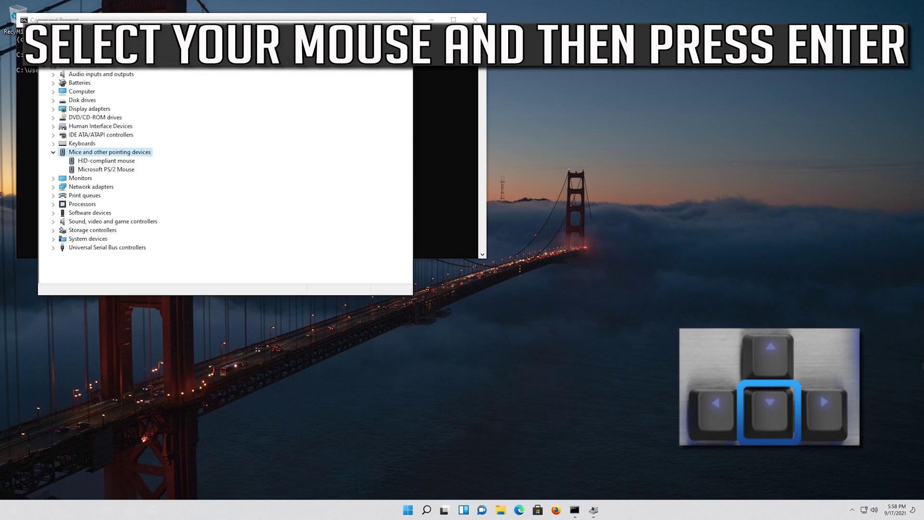
key("Down")
key("Down")
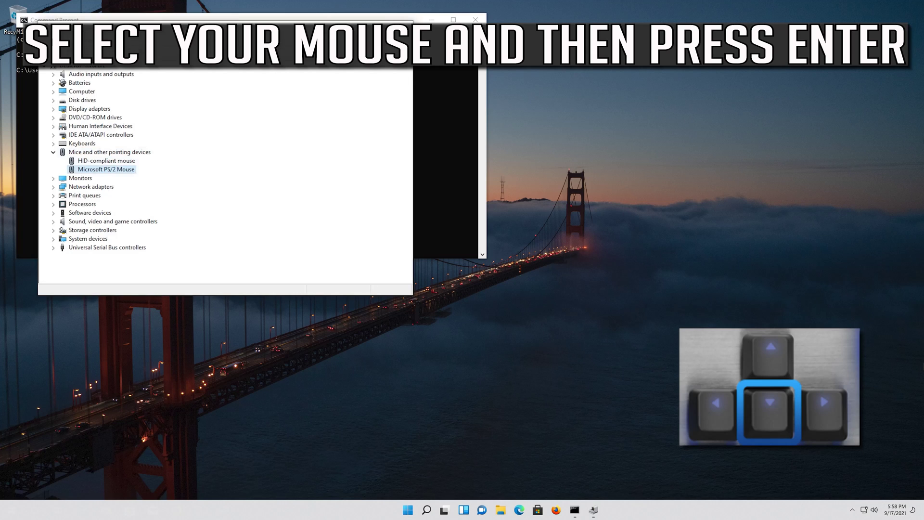
key("Return")
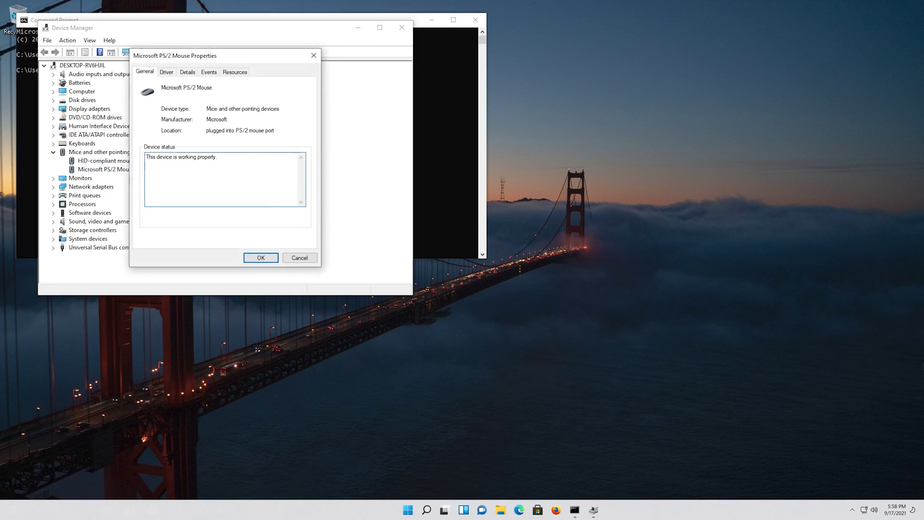
Step: On the mouse's Driver page, launch the Update Drivers wizard
key("Tab")
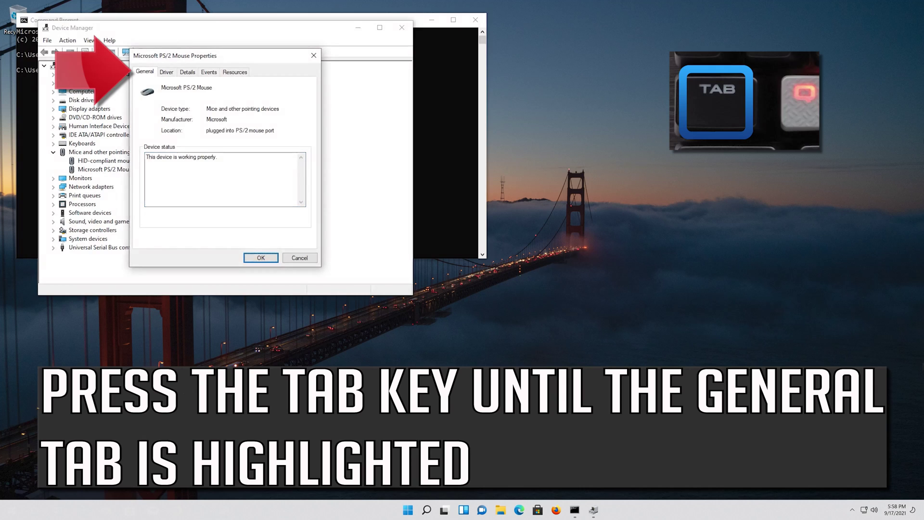
key("Tab")
key("Tab")
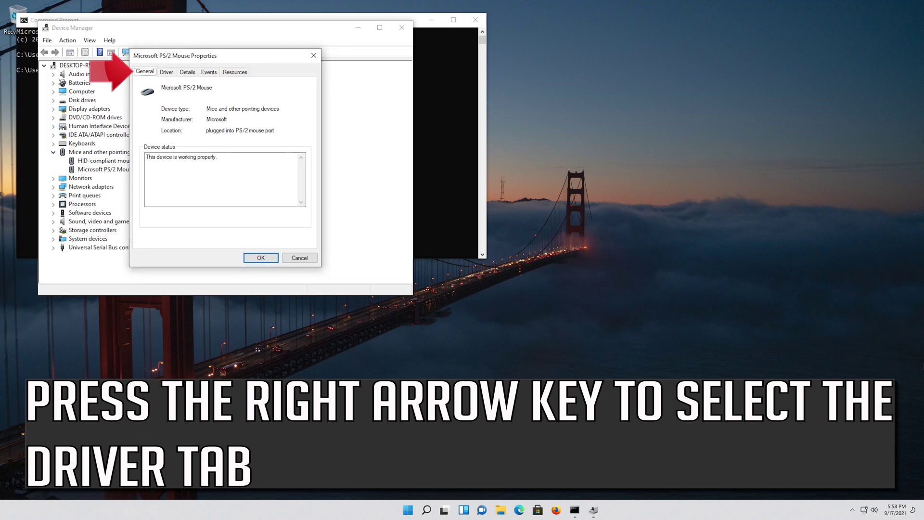
key("Right")
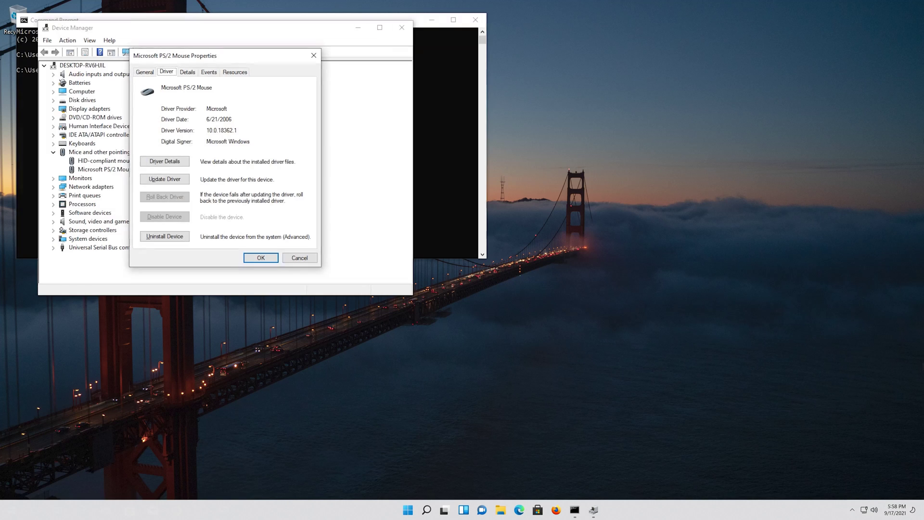
key("Tab")
key("Down")
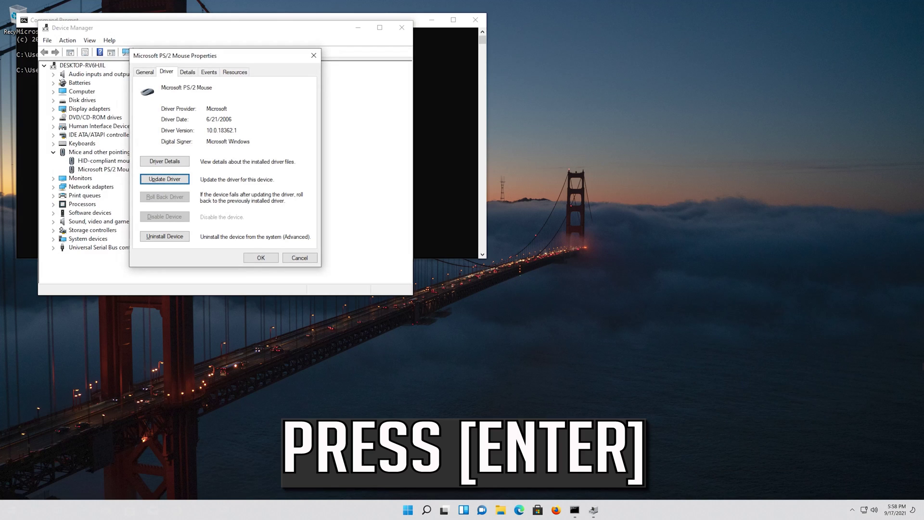
key("Return")
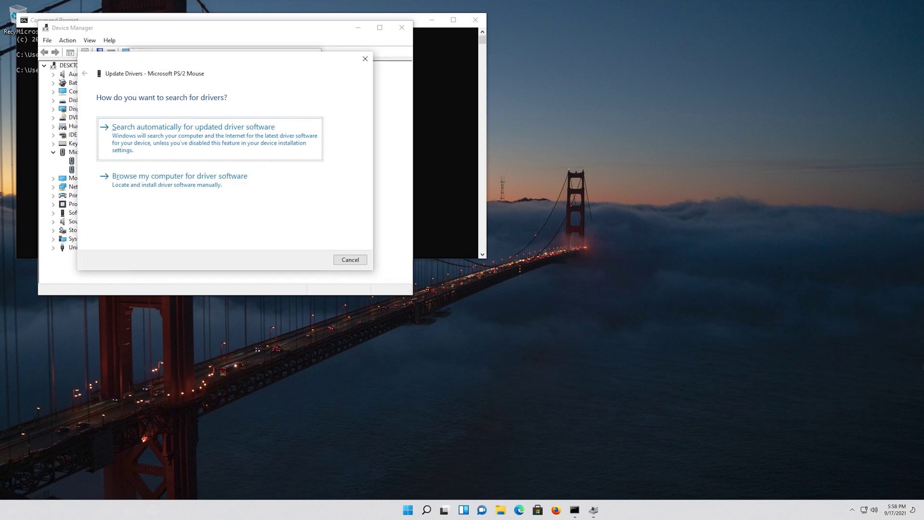
key("Return")
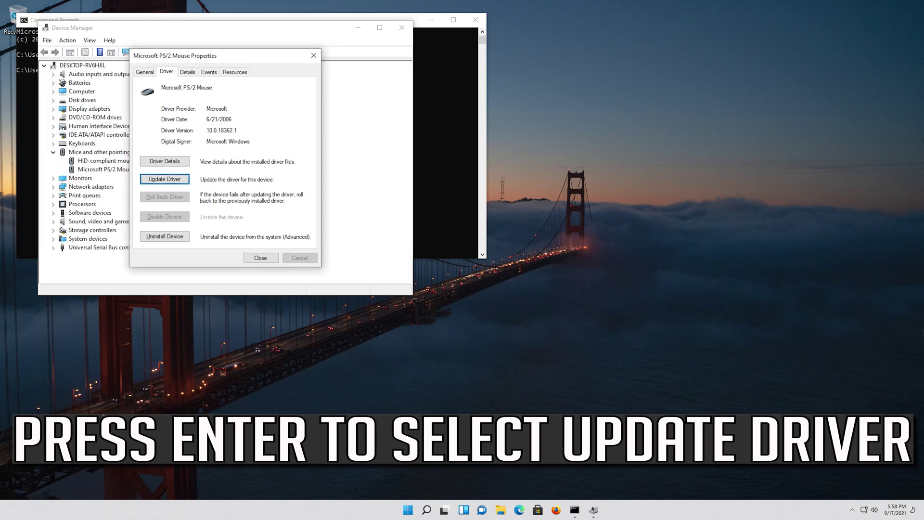
key("Return")
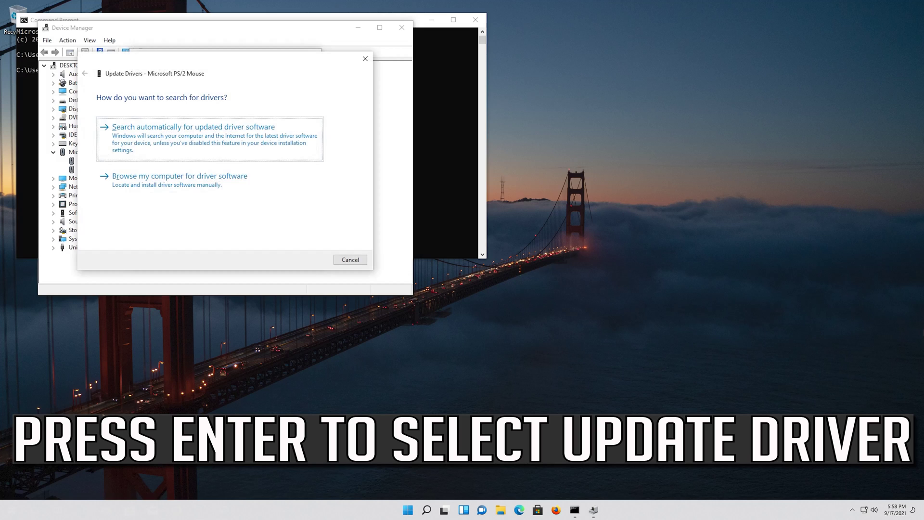
key("Tab")
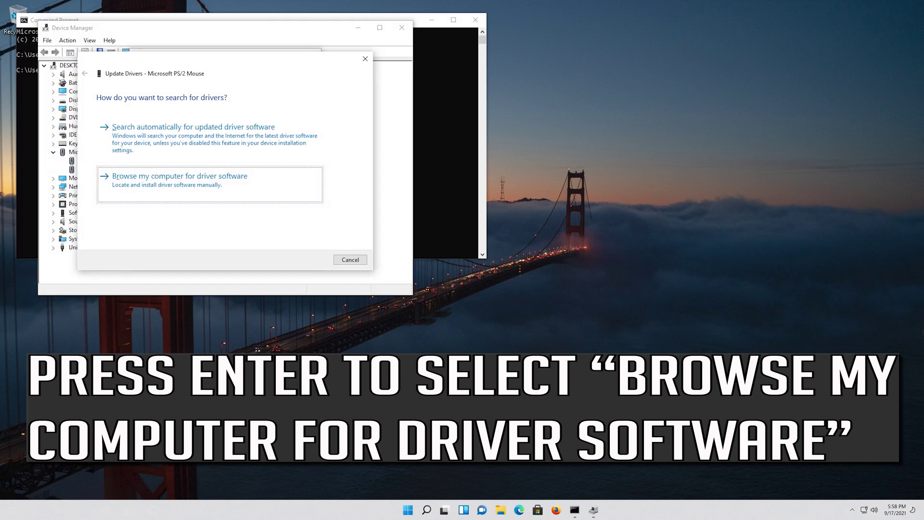
Step: Choose to browse this computer and pick from the list of available drivers
key("Return")
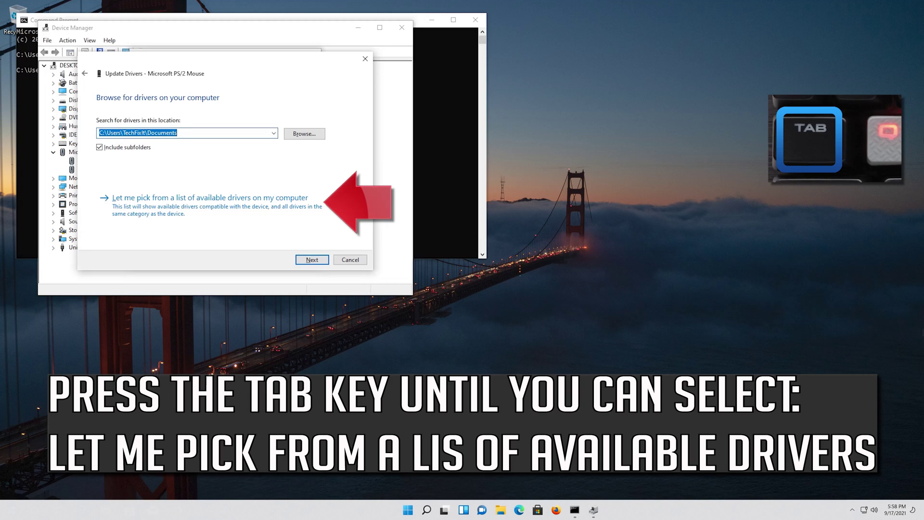
key("Tab")
key("Tab")
key("Tab")
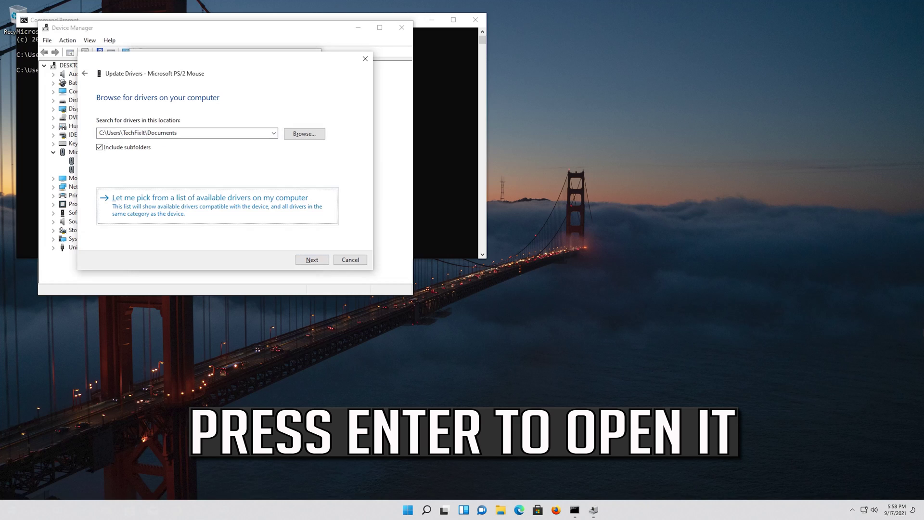
key("Return")
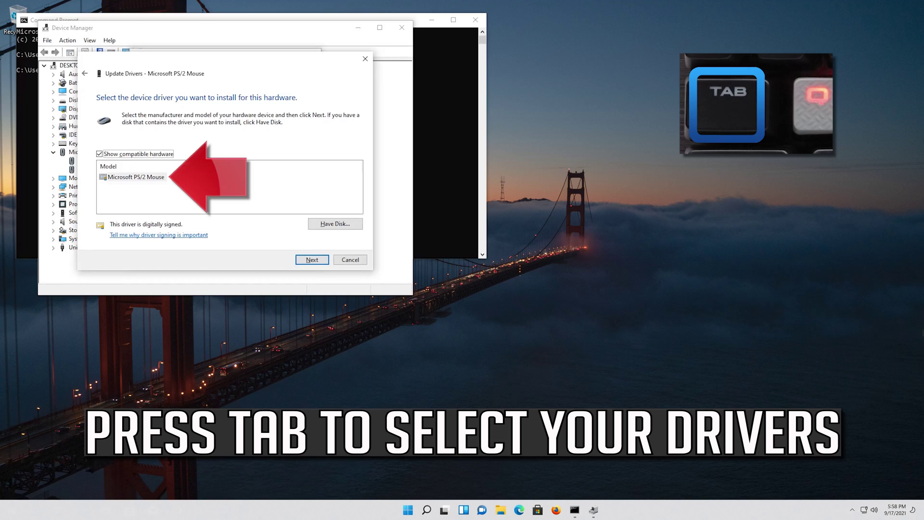
Step: Select the Microsoft PS/2 Mouse model and install that driver
key("Tab")
key("Tab")
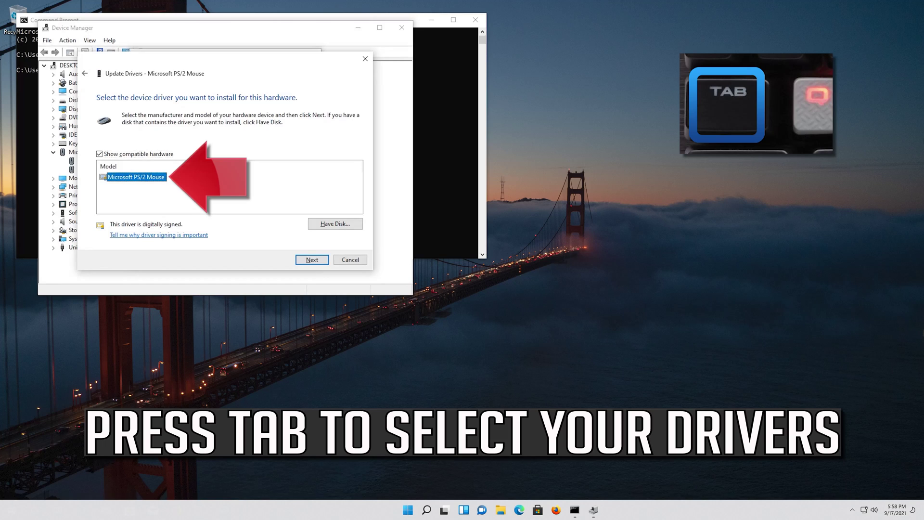
key("Tab")
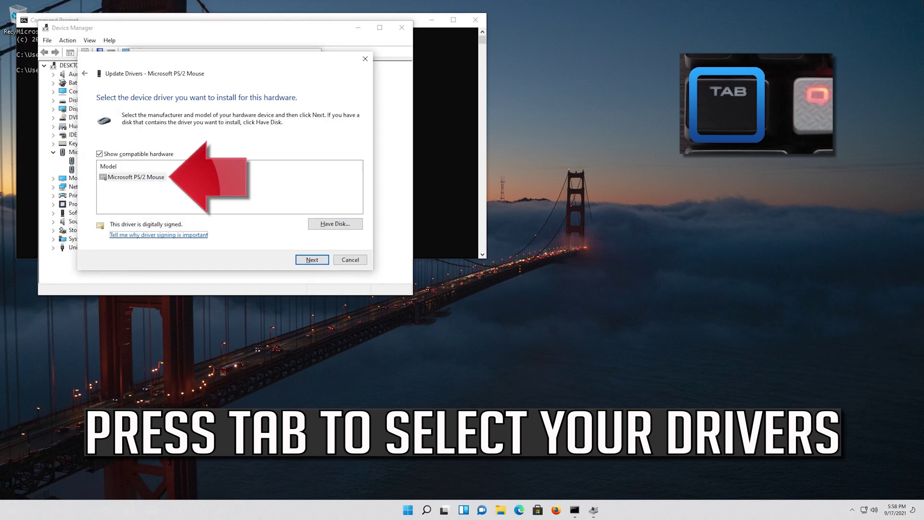
key("Tab")
key("Tab")
key("Tab")
key("Tab")
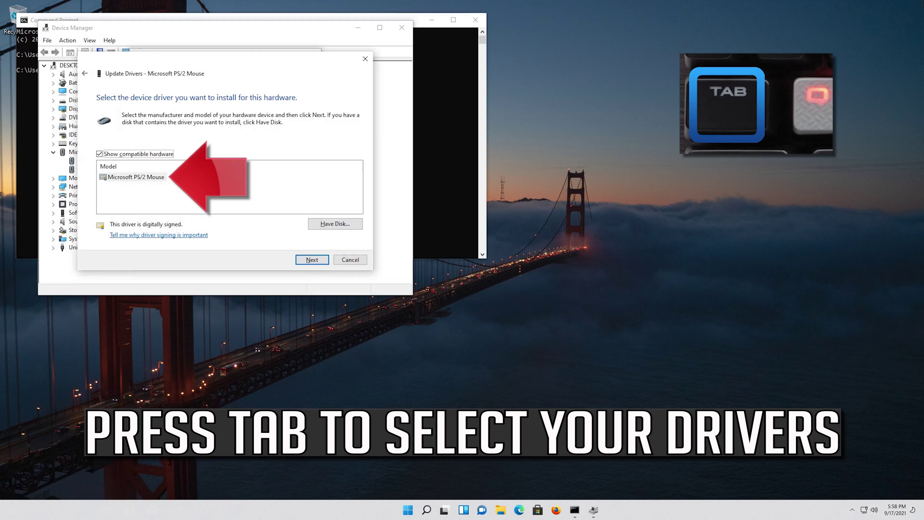
key("Tab")
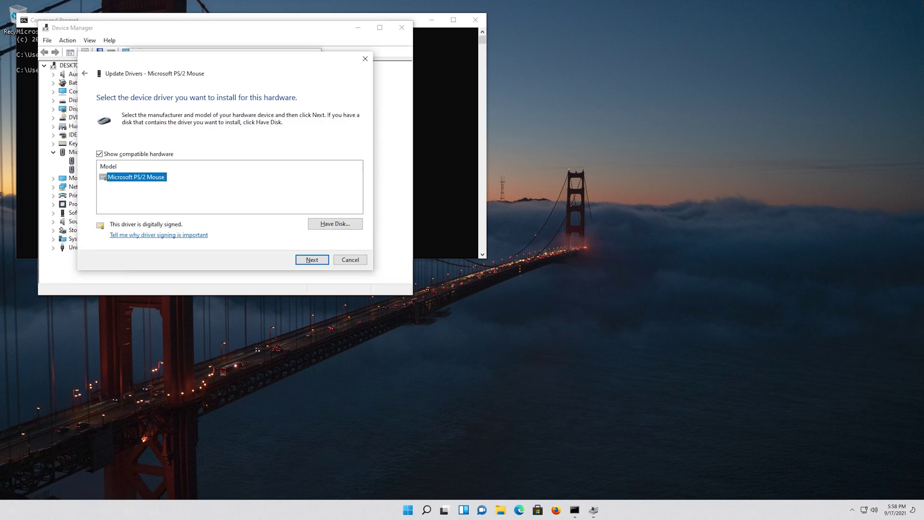
key("Return")
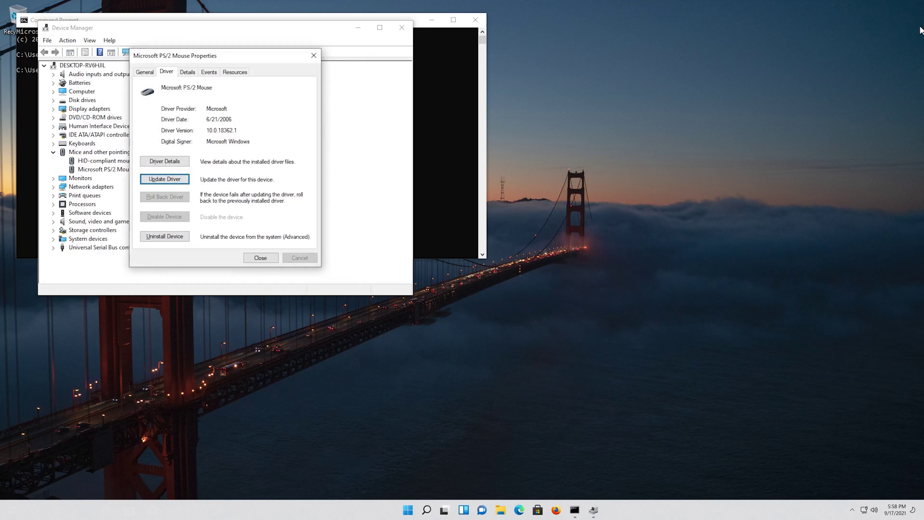
Step: Uninstall the Microsoft PS/2 Mouse device, confirm, and accept the restart
key("Down")
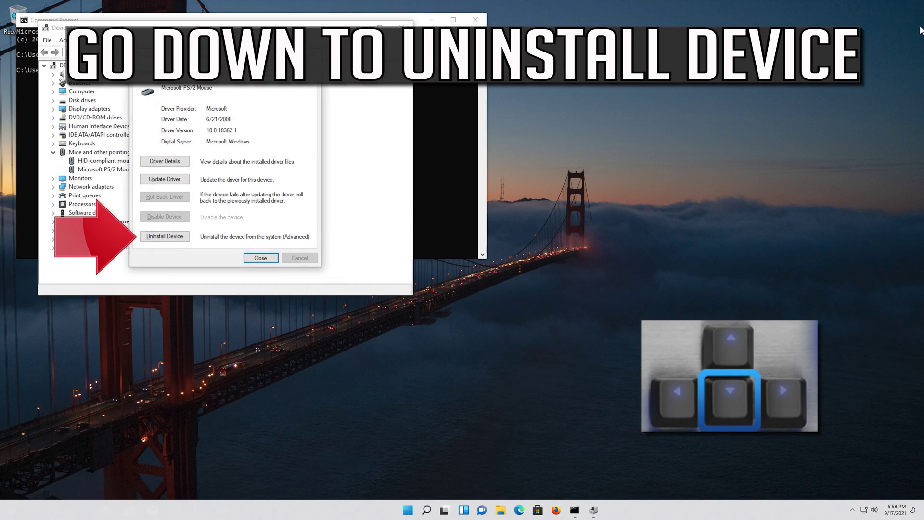
key("Down")
key("Down")
key("Down")
key("Return")
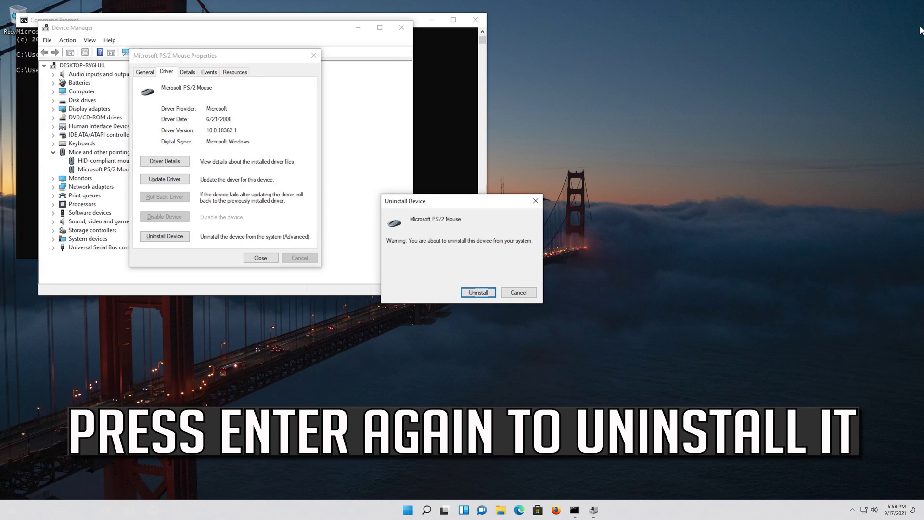
key("Return")
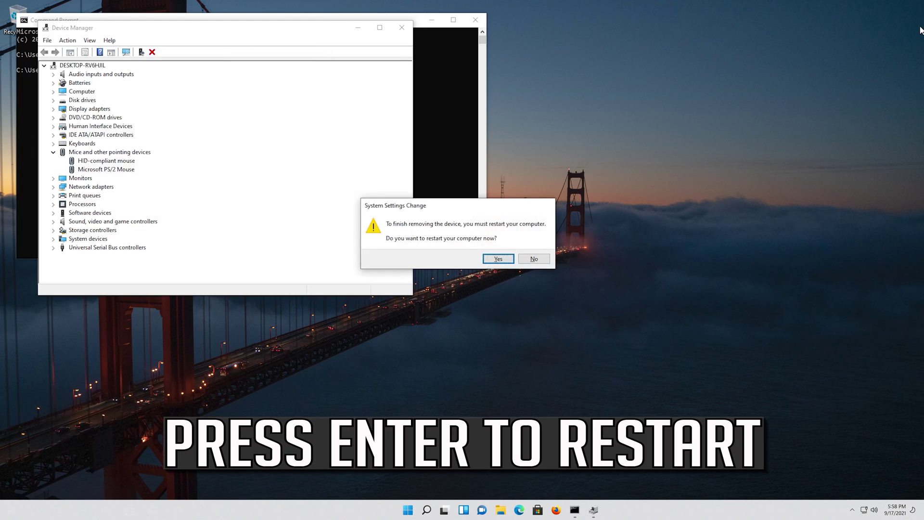
key("Return")
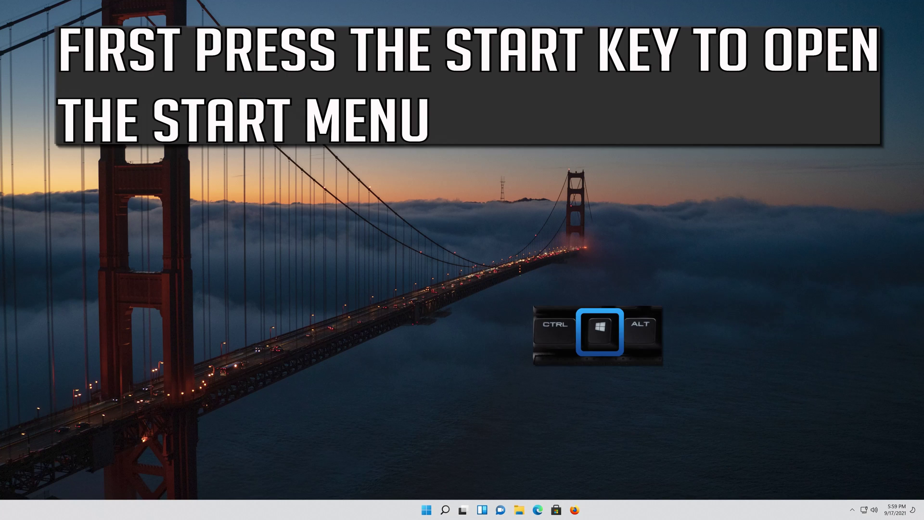
Step: Launch regedit from the Start menu and approve the permission prompt with Yes
key("super")
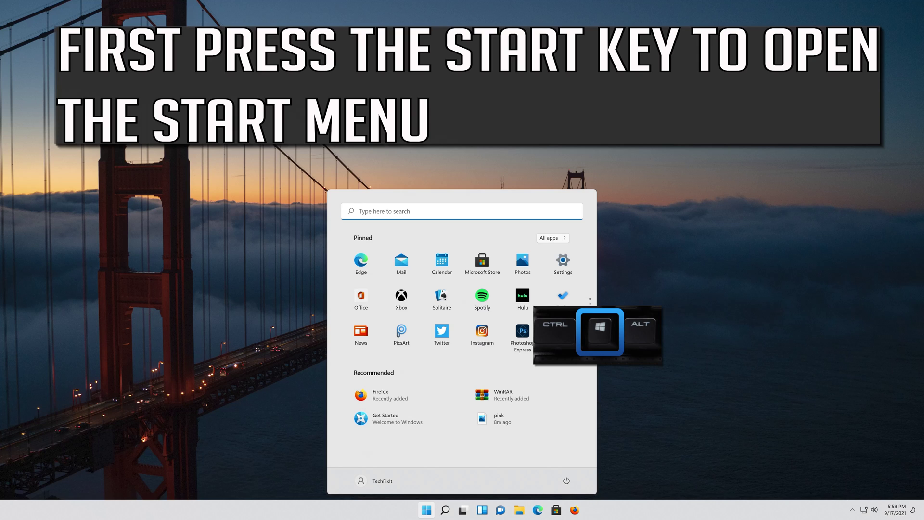
type("regedit")
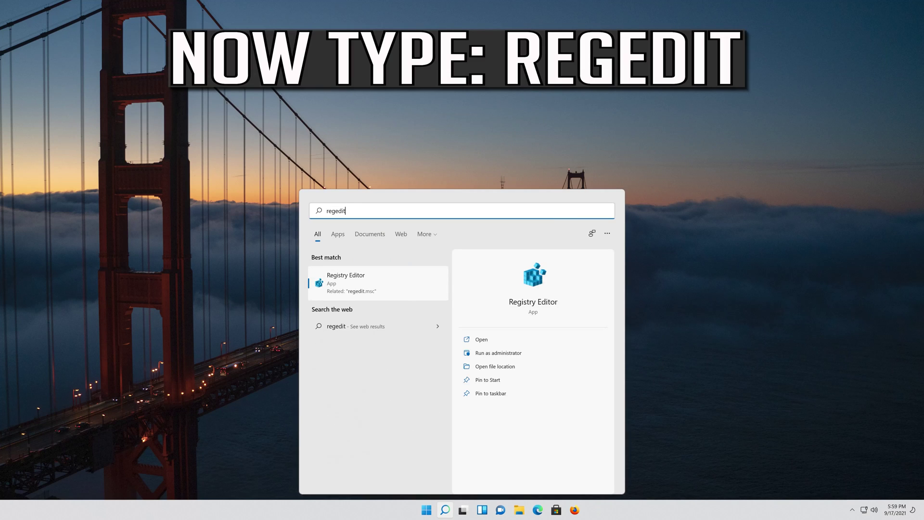
key("Return")
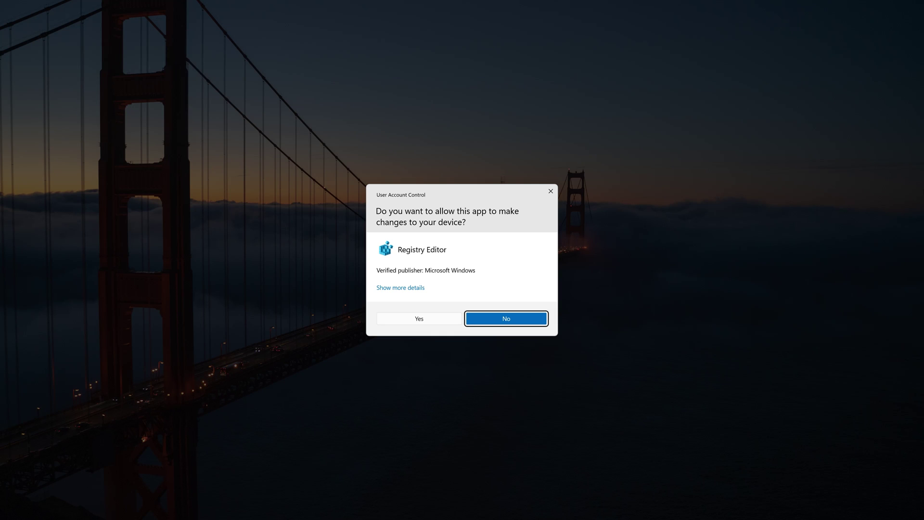
key("Left")
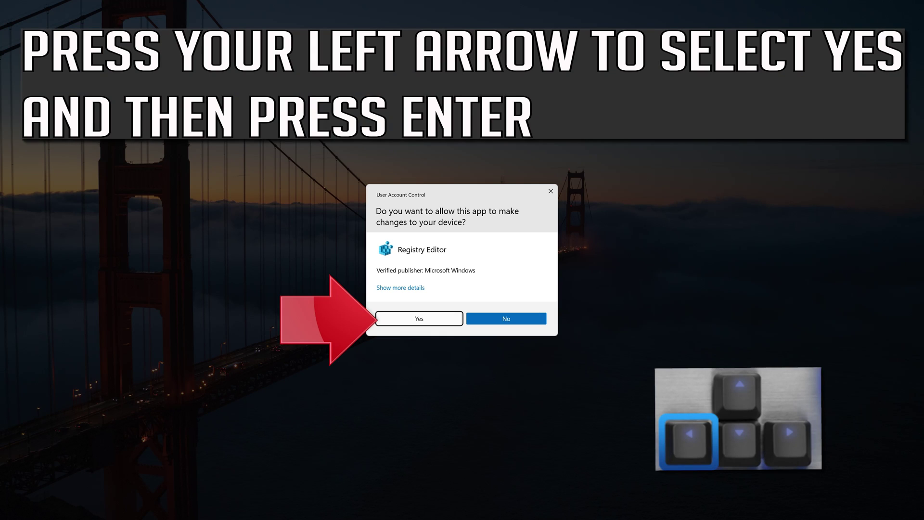
key("Return")
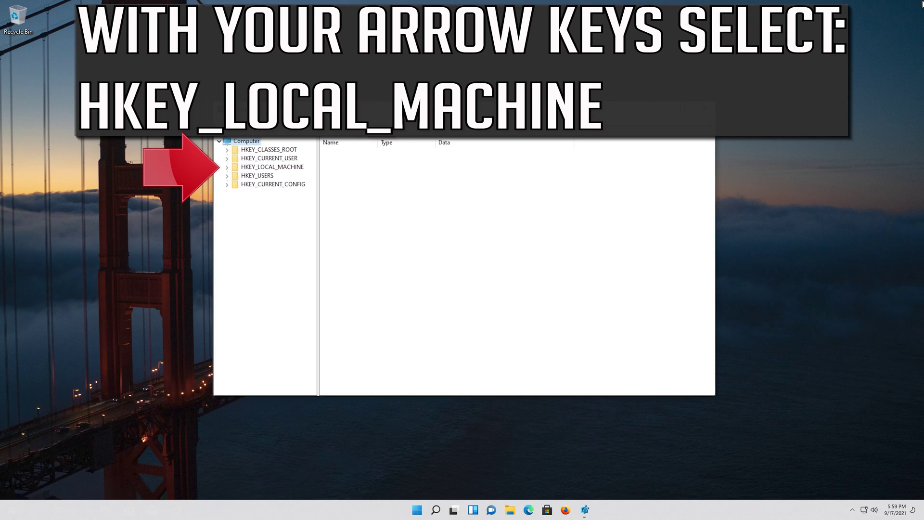
Step: Expand HKEY_LOCAL_MACHINE and SOFTWARE, then select the Microsoft key
key("Down")
key("Down")
key("Down")
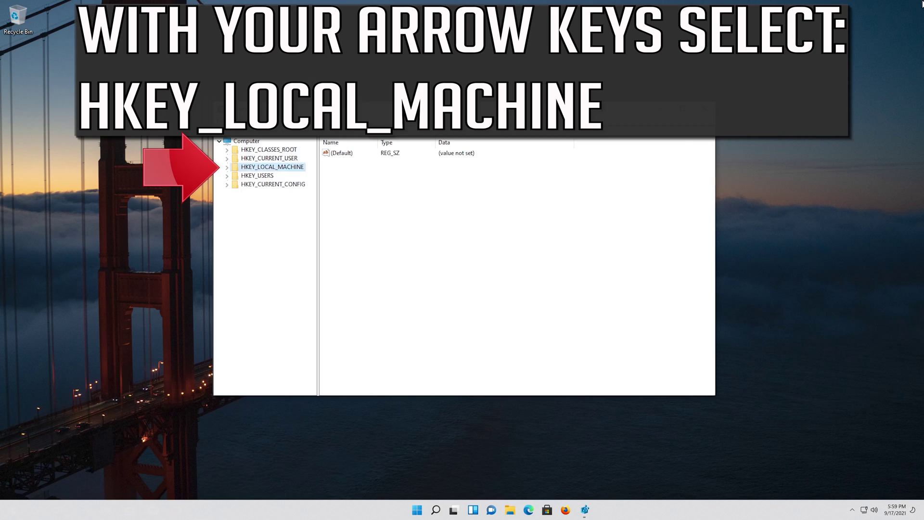
key("Right")
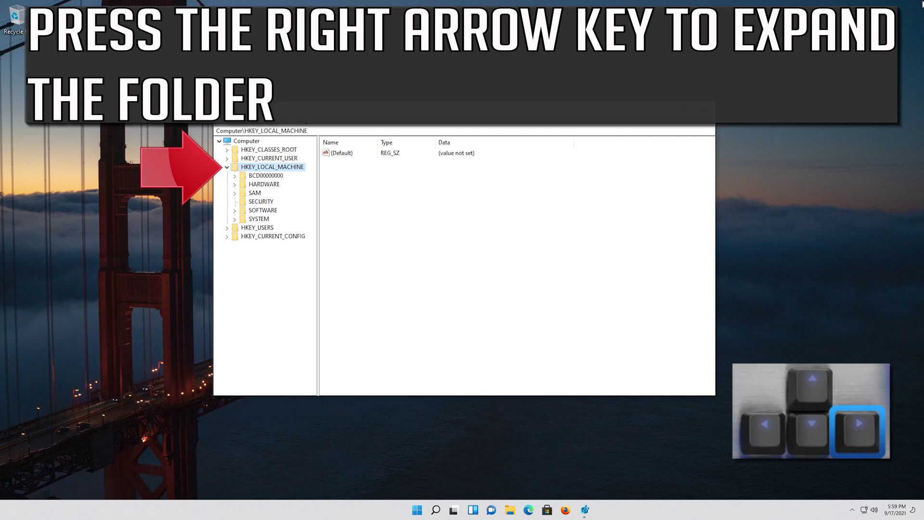
key("Down")
key("Down")
key("Down")
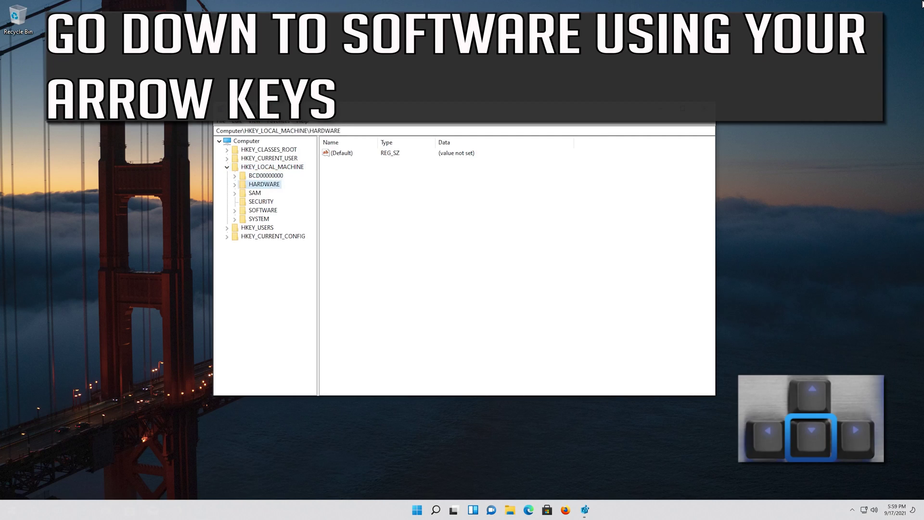
key("Down")
key("Down")
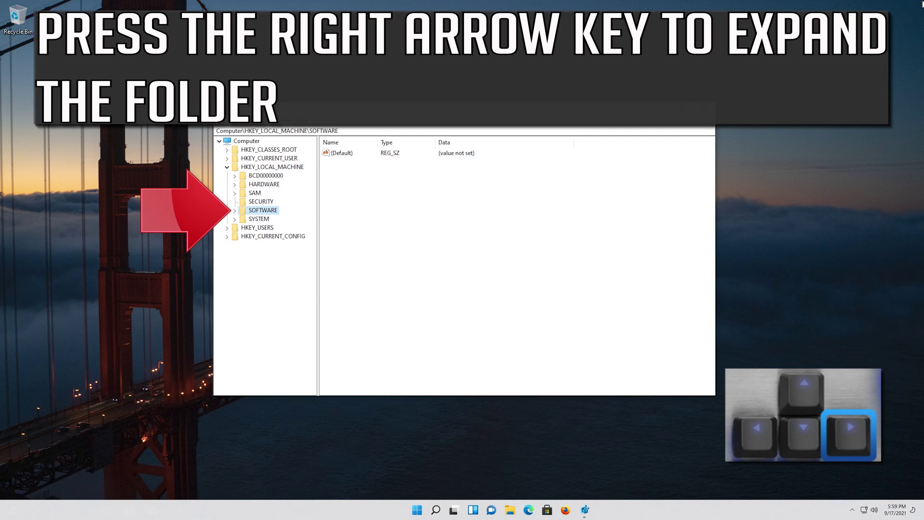
key("Right")
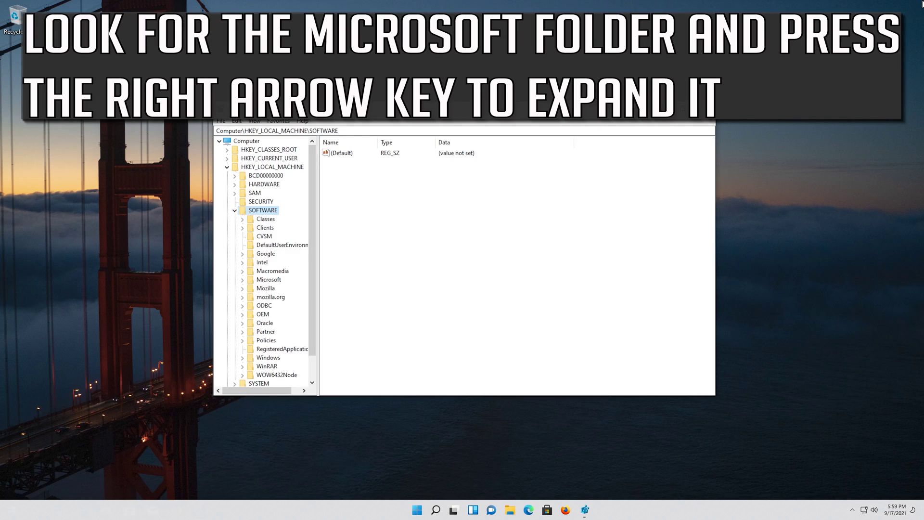
key("Down")
key("Down")
key("Down")
key("Down")
key("Down")
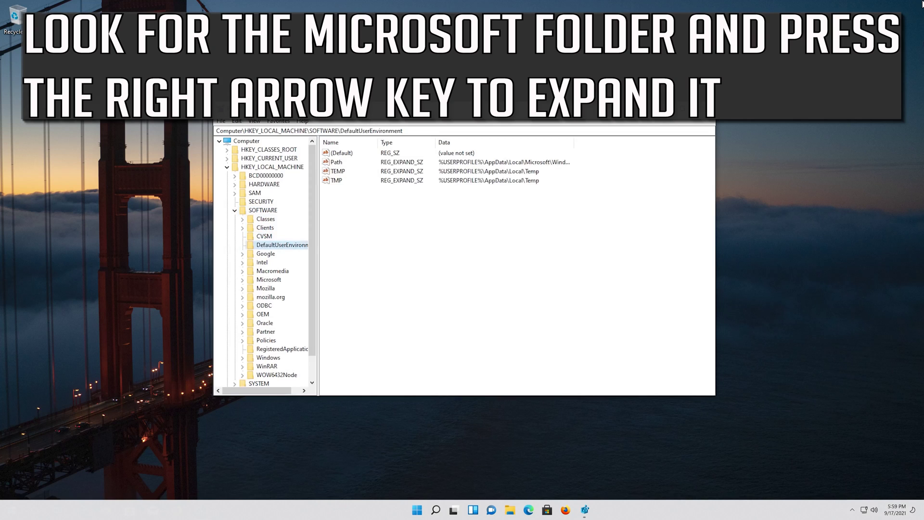
key("Down")
key("Down")
key("Down")
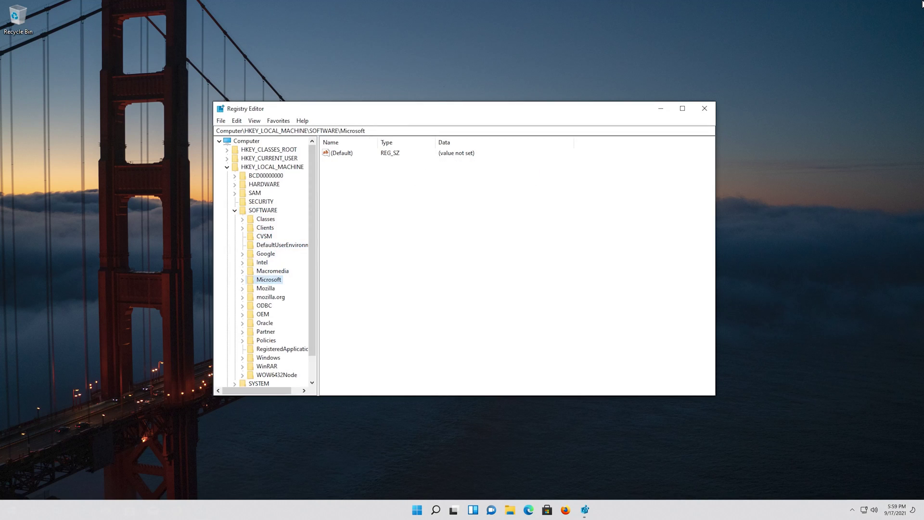
Step: Expand Microsoft and Windows, then select and expand CurrentVersion
key("Right")
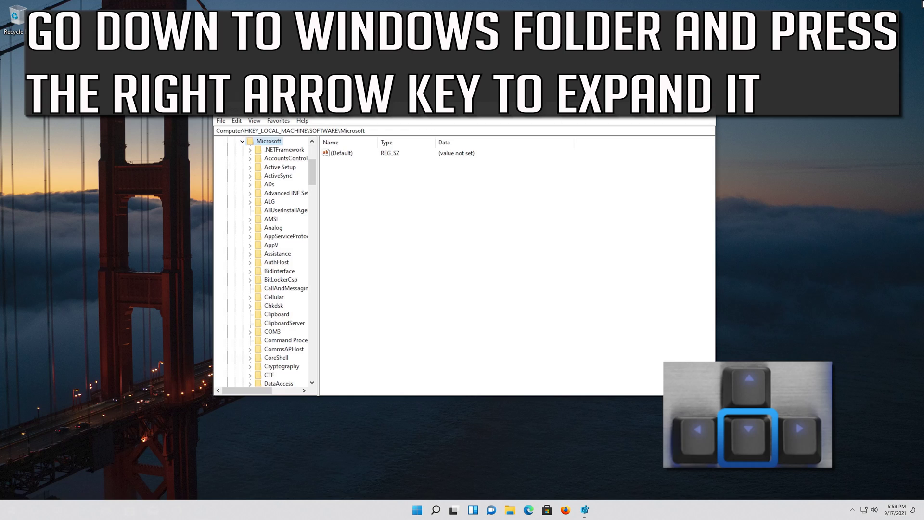
key("Down")
key("Down")
key("Down")
key("Down")
key("Down")
key("Down")
key("Down")
key("Down")
key("Down")
key("Down")
key("Down")
key("Down")
key("Down")
key("Down")
key("Down")
key("Down")
key("Down")
key("Down")
key("Down")
key("Down")
key("Down")
key("Down")
key("Down")
key("Down")
key("Down")
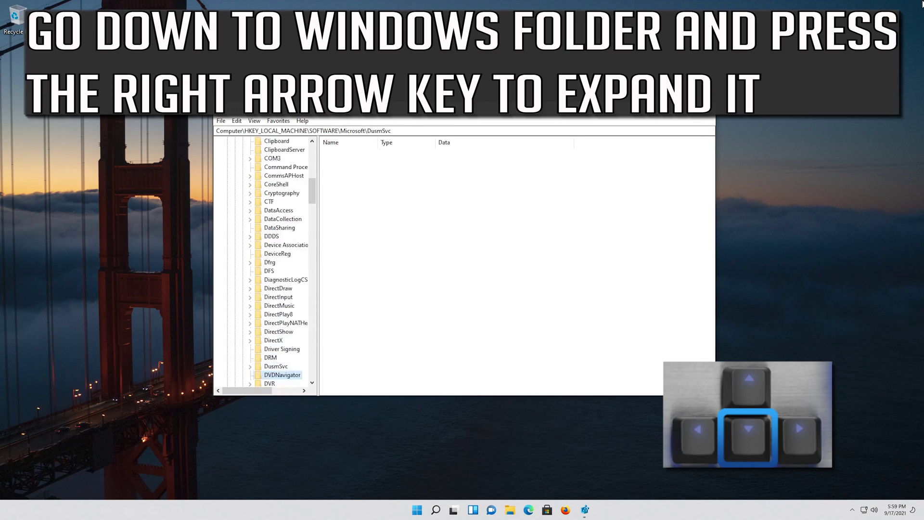
key("Down")
key("Down")
key("Down")
key("Down")
key("Down")
key("Down")
key("Down")
key("Down")
key("Down")
key("Down")
key("Down")
key("Down")
key("Down")
key("Down")
key("Down")
key("Down")
key("Down")
key("Down")
key("Down")
key("Down")
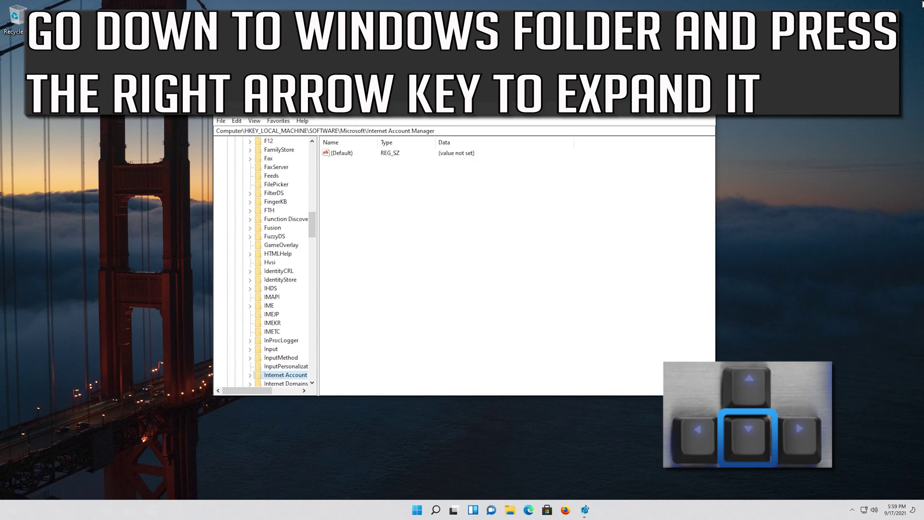
key("Down")
key("Down")
key("Down")
key("Down")
key("Down")
key("Down")
key("Down")
key("Down")
key("Down")
key("Down")
key("Down")
key("Down")
key("Down")
key("Down")
key("Down")
key("Down")
key("Down")
key("Down")
key("Down")
key("Down")
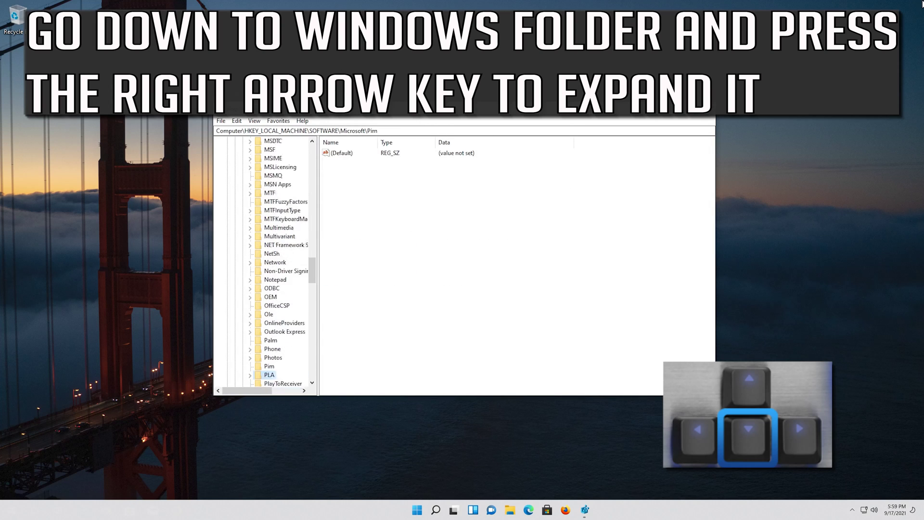
key("Down")
key("Down")
key("Down")
key("Down")
key("Down")
key("Down")
key("Down")
key("Down")
key("Down")
key("Down")
key("Down")
key("Down")
key("Down")
key("Down")
key("Down")
key("Down")
key("Down")
key("Down")
key("Down")
key("Down")
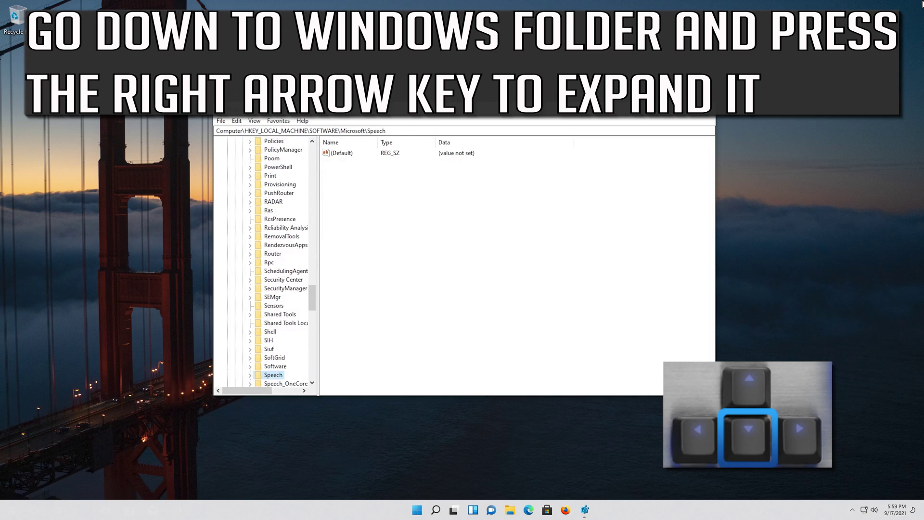
key("Down")
key("Down")
key("Down")
key("Down")
key("Down")
key("Down")
key("Down")
key("Down")
key("Down")
key("Down")
key("Down")
key("Down")
key("Down")
key("Down")
key("Down")
key("Down")
key("Down")
key("Down")
key("Down")
key("Down")
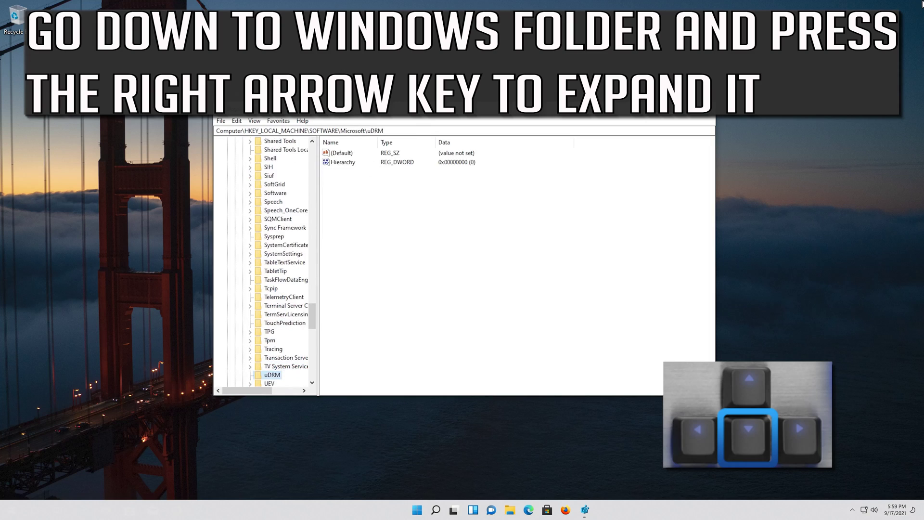
key("Down")
key("Down")
key("Down")
key("Down")
key("Down")
key("Down")
key("Down")
key("Down")
key("Down")
key("Down")
key("Down")
key("Down")
key("Down")
key("Down")
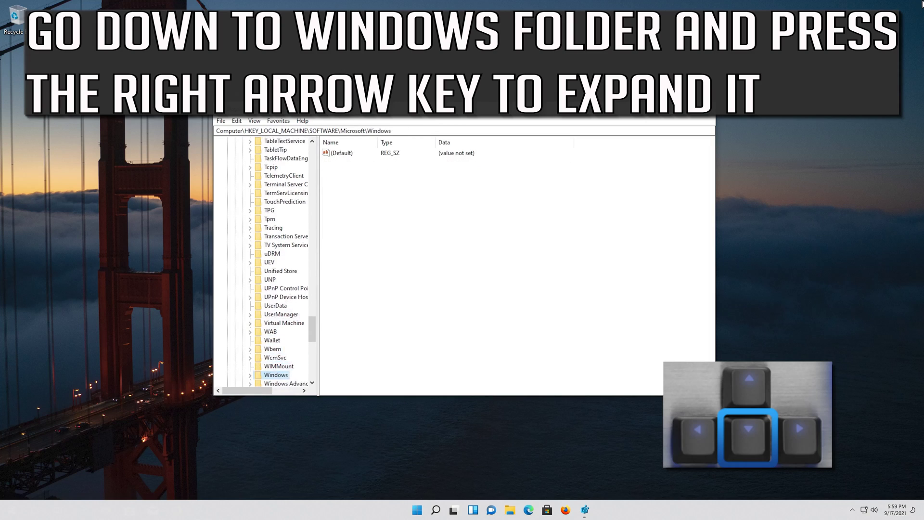
key("Down")
key("Down")
key("Down")
key("Down")
key("Down")
key("Down")
key("Down")
key("Down")
key("Down")
key("Down")
key("Up")
key("Up")
key("Up")
key("Up")
key("Up")
key("Up")
key("Up")
key("Up")
key("Up")
key("Up")
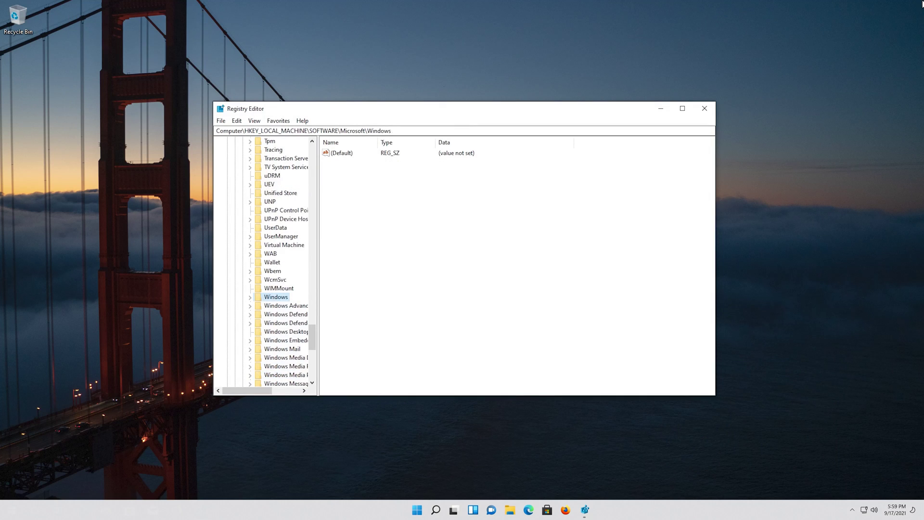
key("Right")
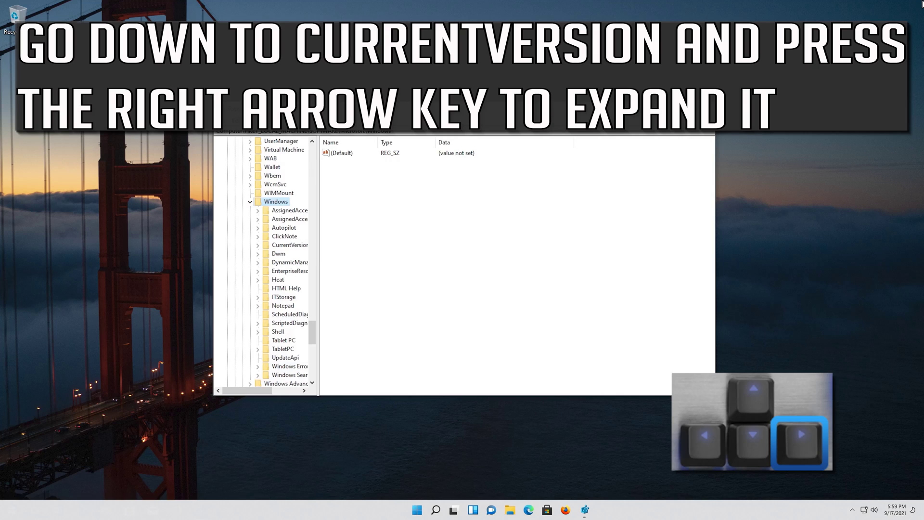
key("Down")
key("Down")
key("Down")
key("Down")
key("Down")
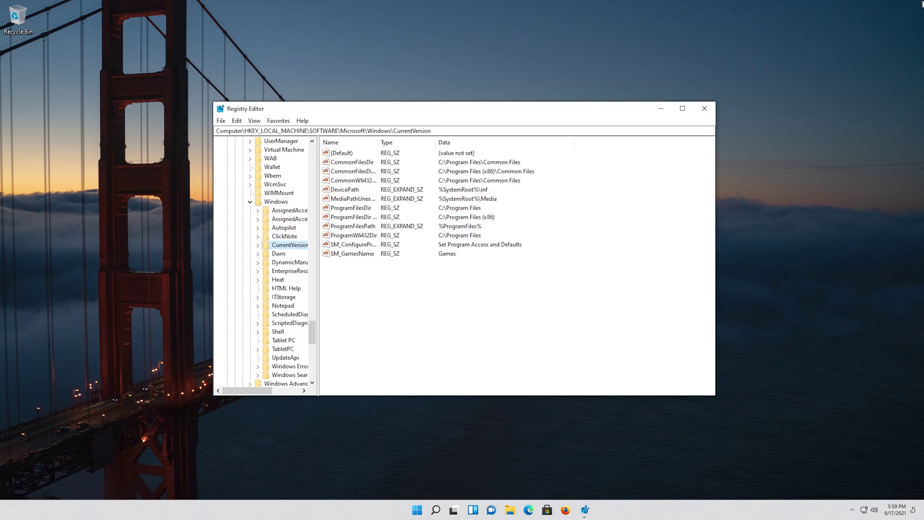
key("Right")
Step: Select Policies under CurrentVersion and expand it to list DataCollection, Explorer and System
key("Down")
key("Down")
key("Down")
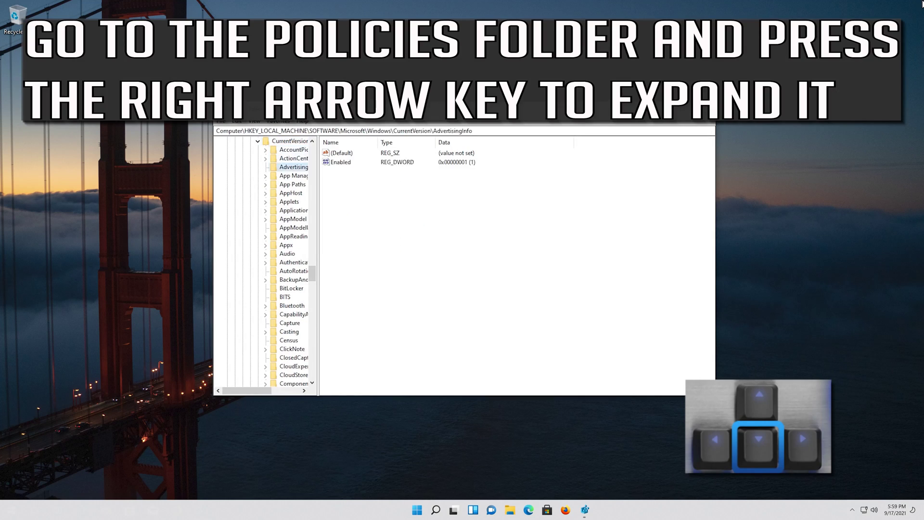
key("Down")
key("Down")
key("Down")
key("Down")
key("Down")
key("Down")
key("Down")
key("Down")
key("Down")
key("Down")
key("Down")
key("Down")
key("Down")
key("Down")
key("Down")
key("Down")
key("Down")
key("Down")
key("Down")
key("Down")
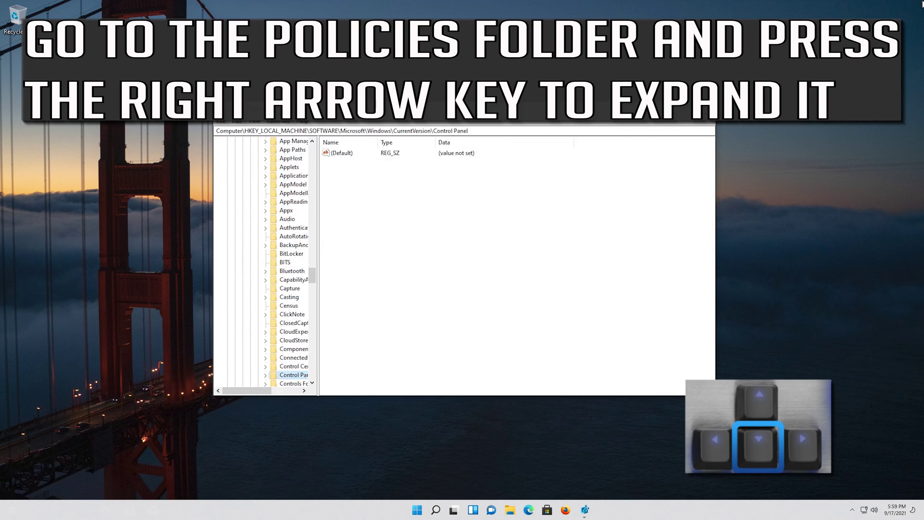
key("Down")
key("Down")
key("Down")
key("Down")
key("Down")
key("Down")
key("Down")
key("Down")
key("Down")
key("Down")
key("Down")
key("Down")
key("Down")
key("Down")
key("Down")
key("Down")
key("Down")
key("Down")
key("Down")
key("Down")
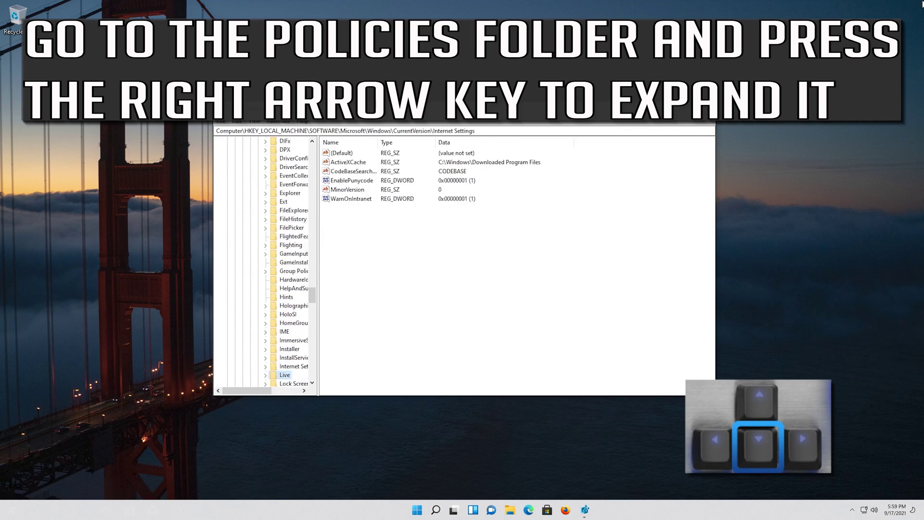
key("Down")
key("Down")
key("Down")
key("Down")
key("Down")
key("Down")
key("Down")
key("Down")
key("Down")
key("Down")
key("Down")
key("Down")
key("Down")
key("Down")
key("Down")
key("Down")
key("Down")
key("Down")
key("Down")
key("Down")
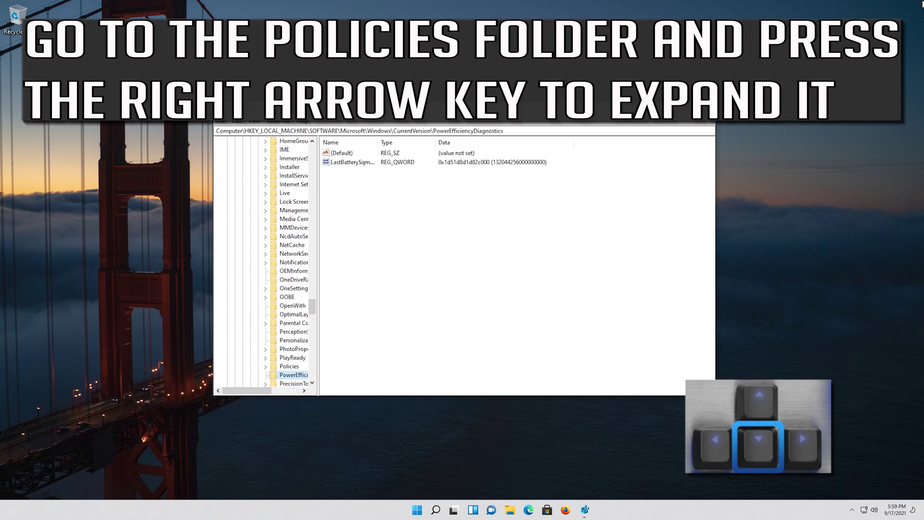
key("Down")
key("Down")
key("Down")
key("Down")
key("Down")
key("Down")
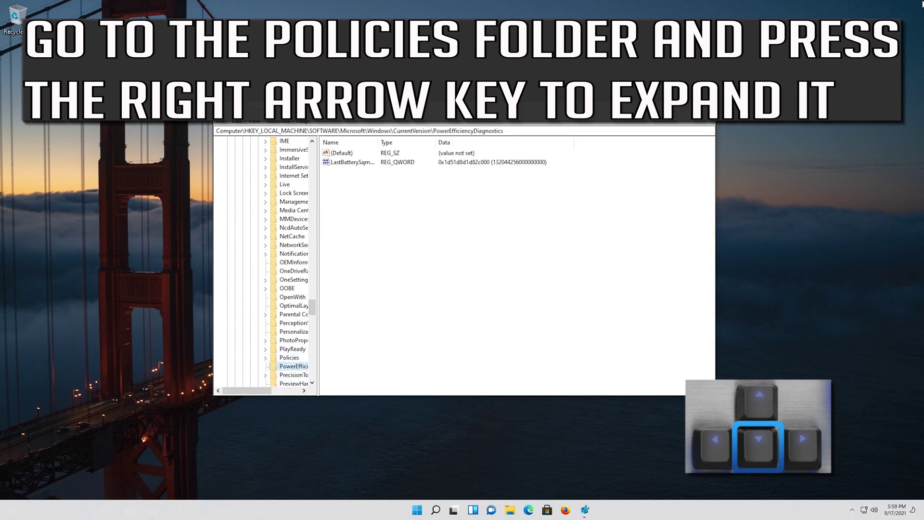
key("Down")
key("Down")
key("Down")
key("Up")
key("Up")
key("Up")
key("Up")
key("Up")
key("Up")
key("Up")
key("Up")
key("Up")
key("Up")
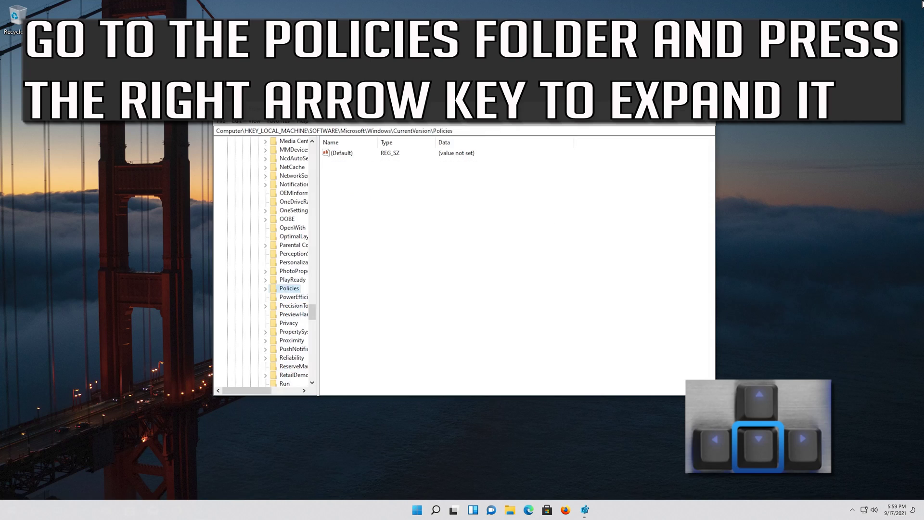
key("Right")
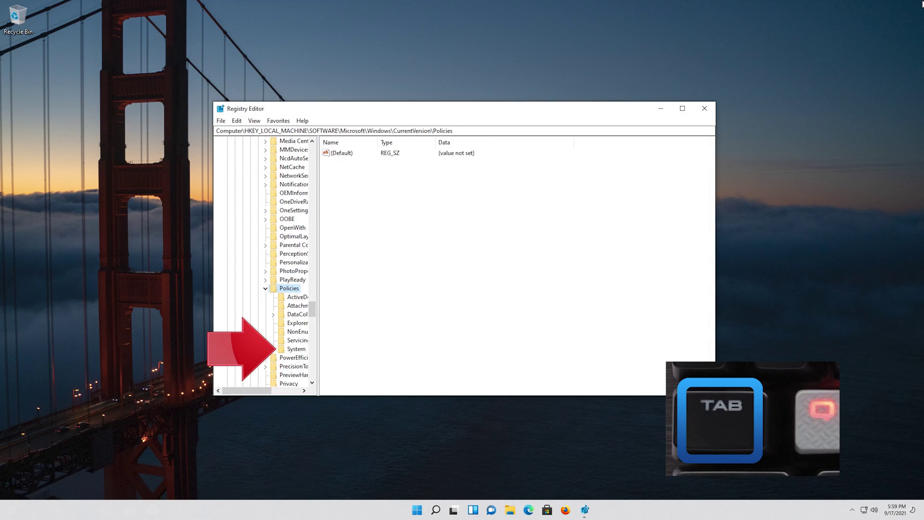
Step: Select the Policies\System key and open its EnableCursorSuppression DWORD value for editing
key("Down")
key("Down")
key("Down")
key("Down")
key("Down")
key("Down")
key("Down")
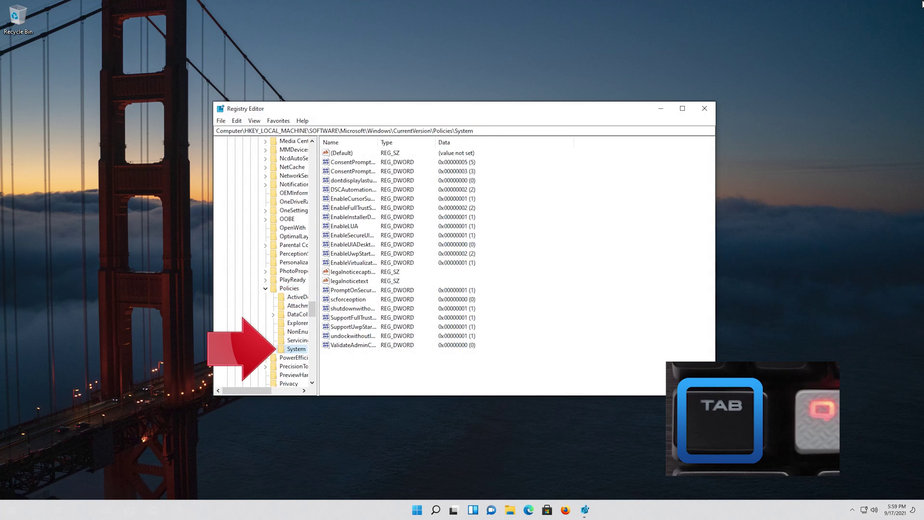
key("Tab")
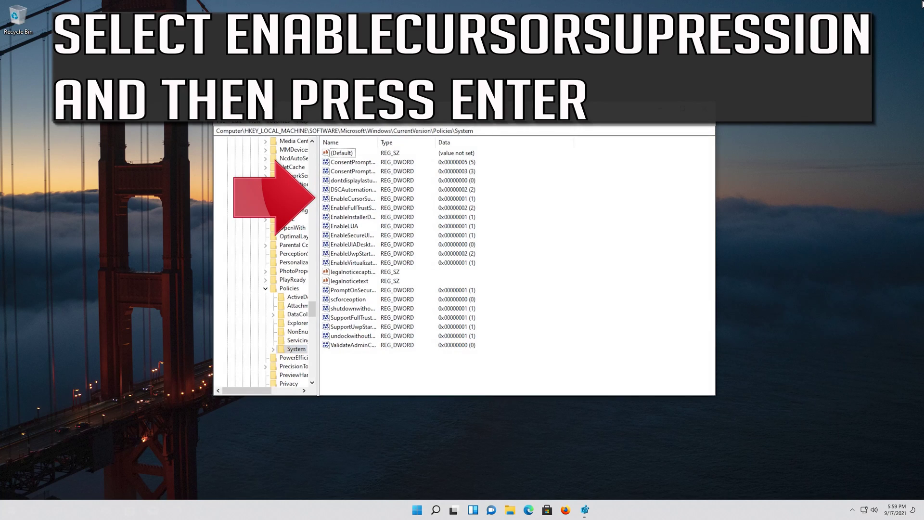
key("Down")
key("Down")
key("Down")
key("Down")
key("Down")
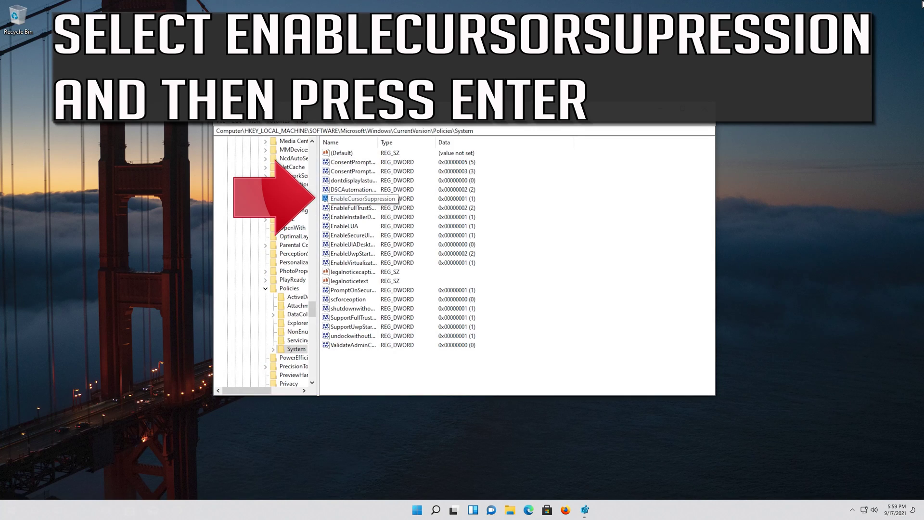
key("Return")
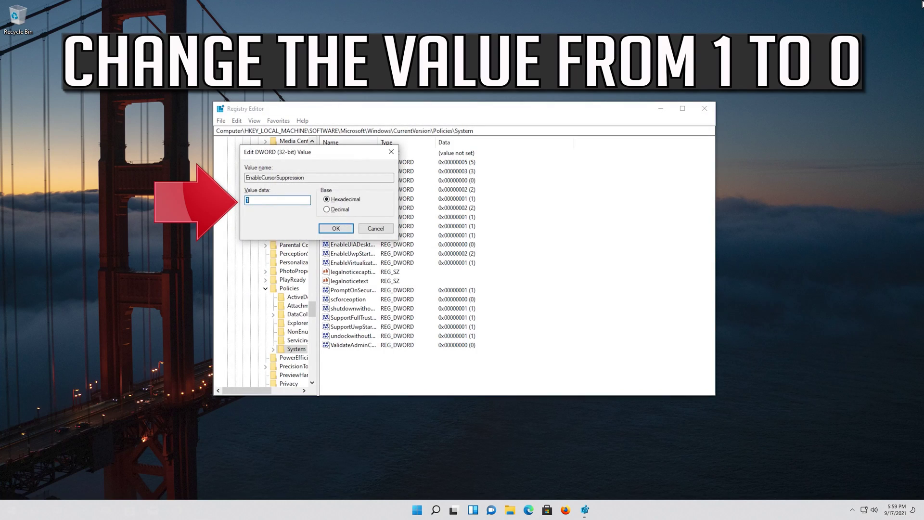
Step: Change EnableCursorSuppression's value data from 1 to 0, then bring up the Ctrl+Alt+Del security screen
type("0")
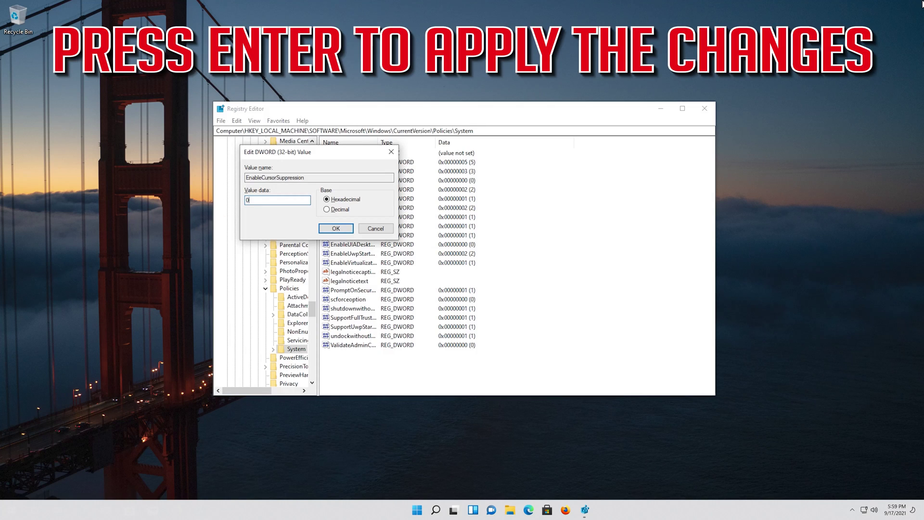
key("Return")
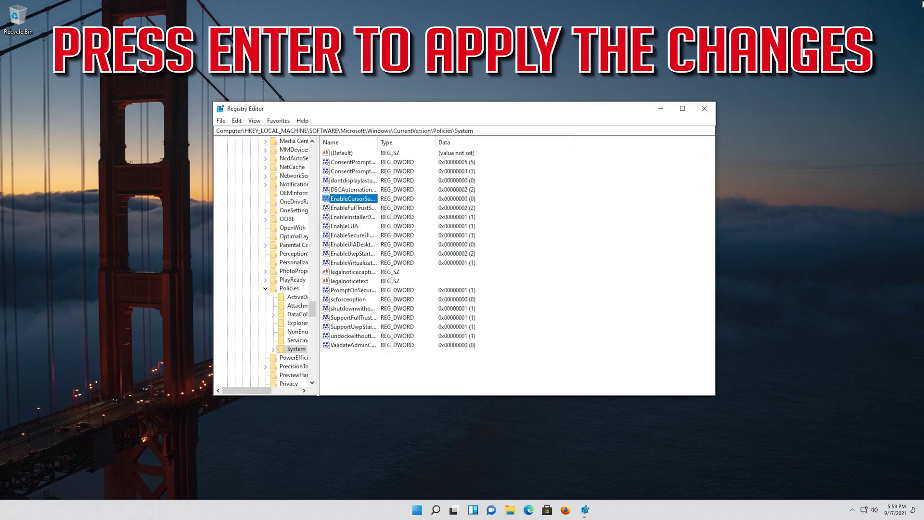
key("ctrl+alt+Delete")
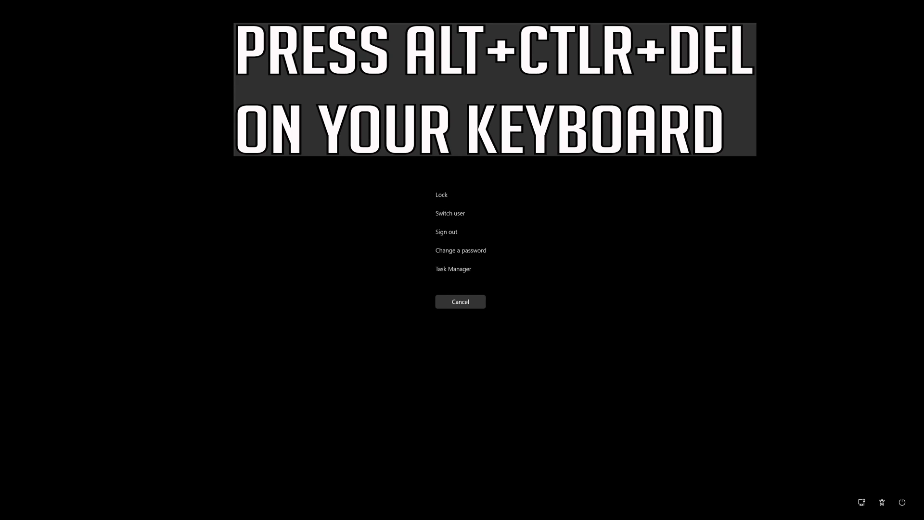
Step: Open the security screen's power menu showing Sleep, Shut down and Restart
key("Tab")
key("Tab")
key("Tab")
key("Tab")
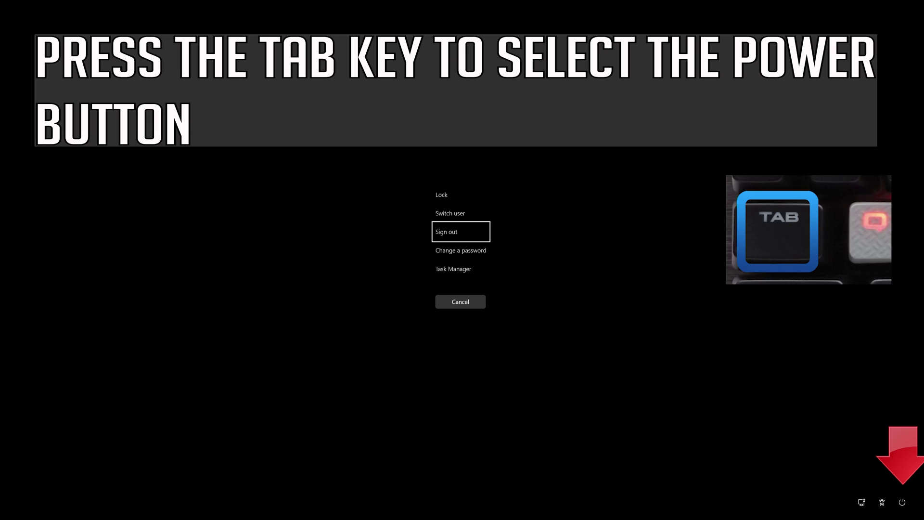
key("Tab")
key("Tab")
key("Tab")
key("Tab")
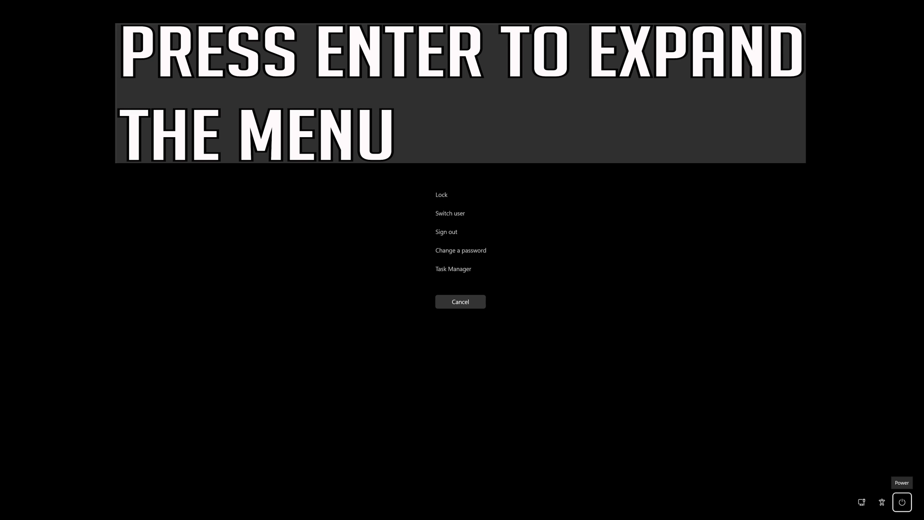
key("Return")
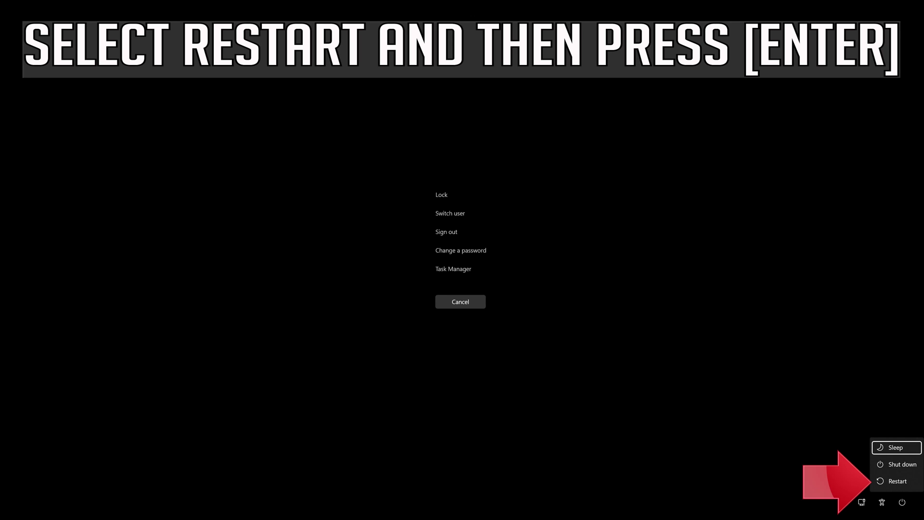